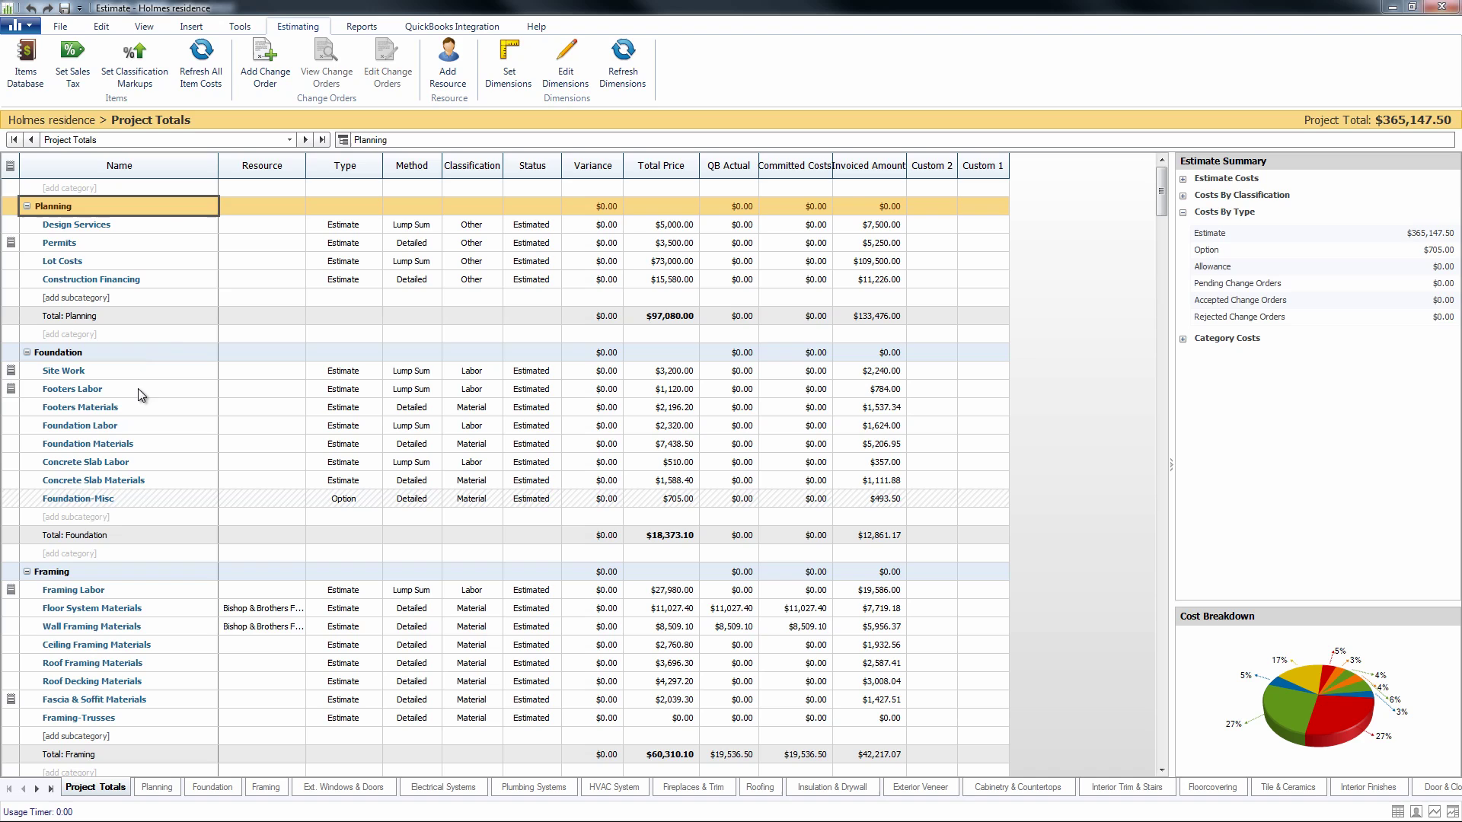
Step: Open the Foundation detail sheet and show the Type choices for Foundation Materials
double_click(65, 354)
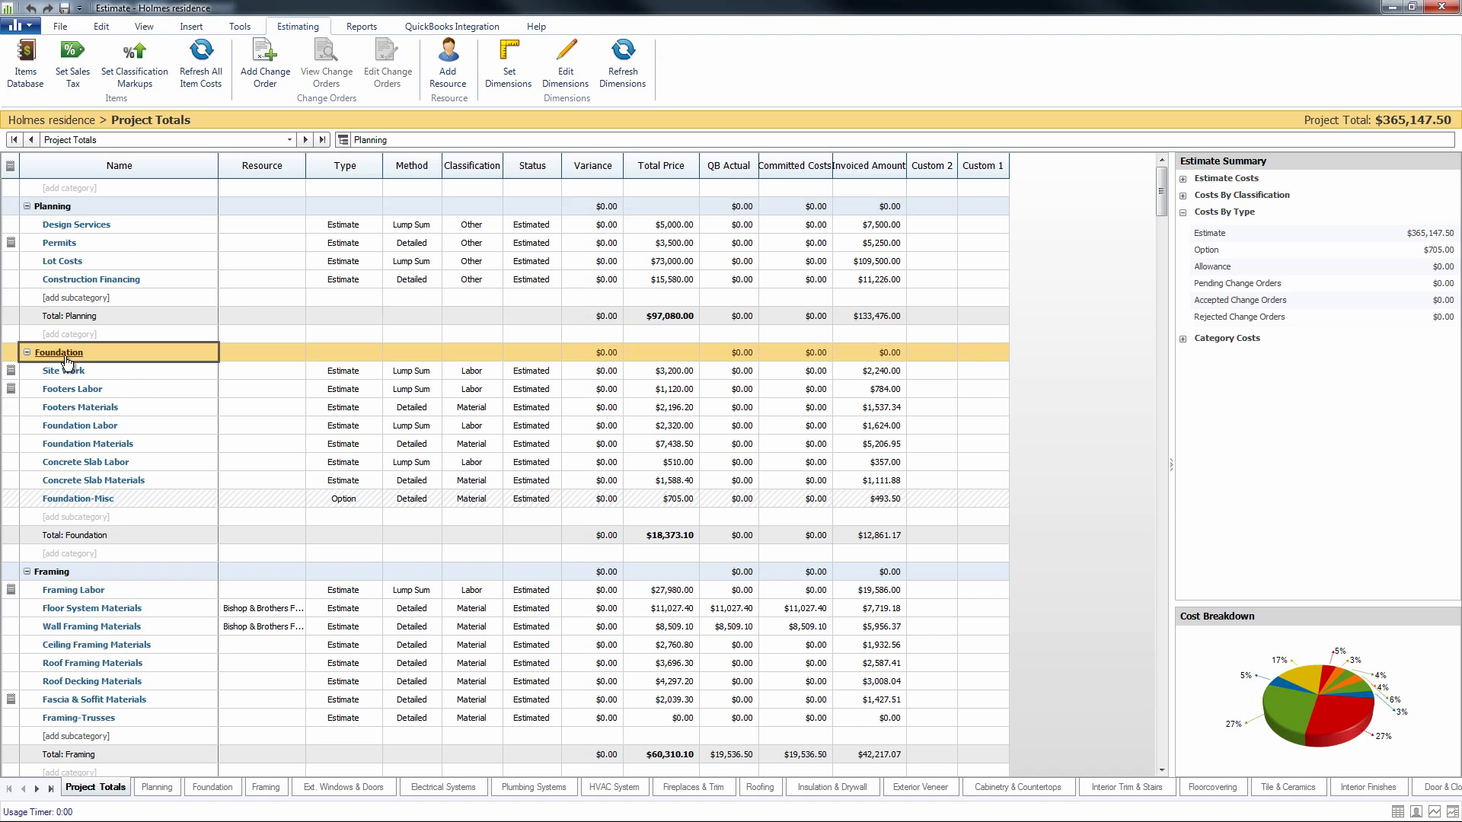
scroll(216, 569, down, 2)
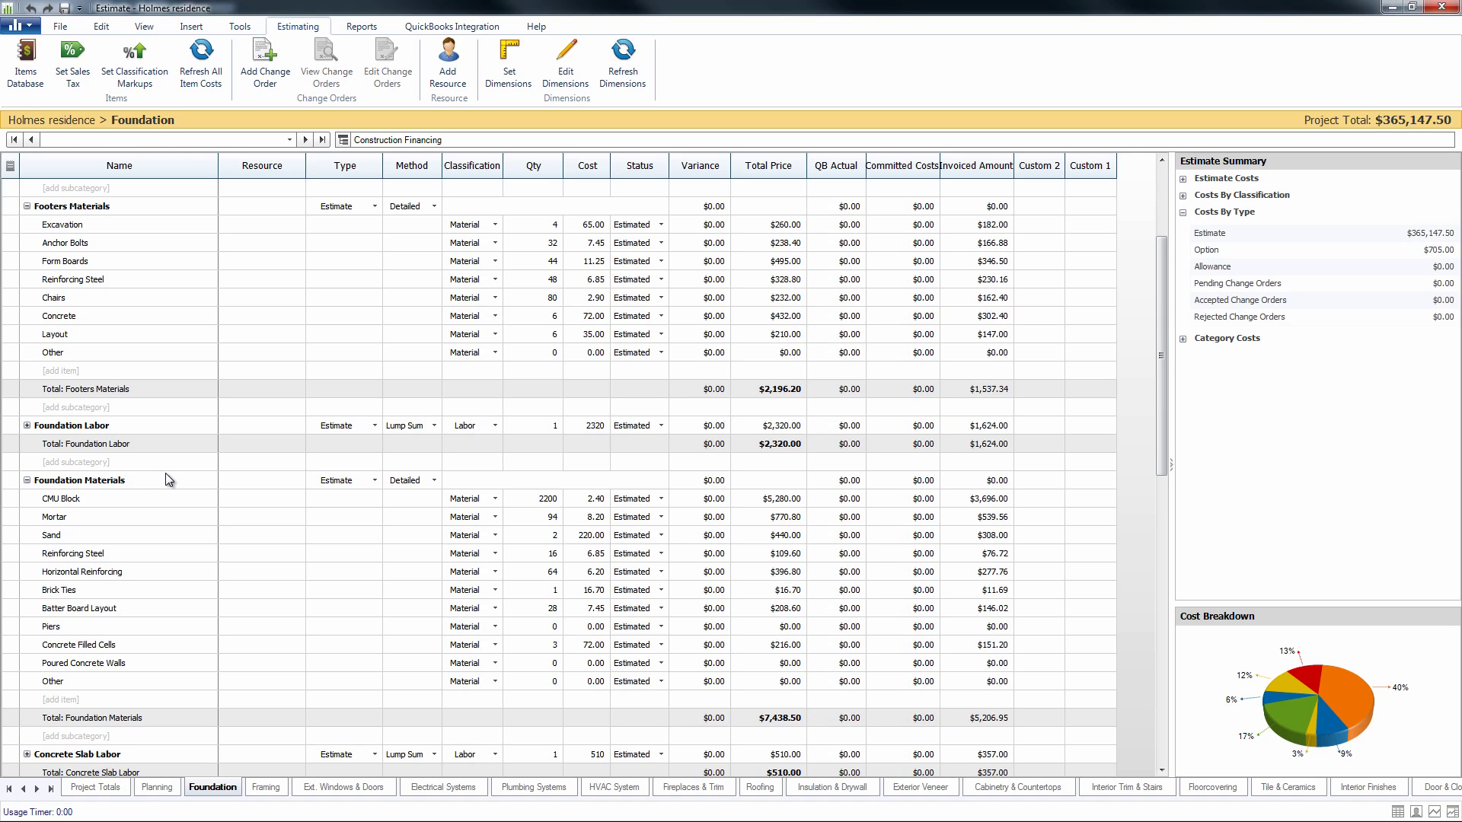
click(149, 478)
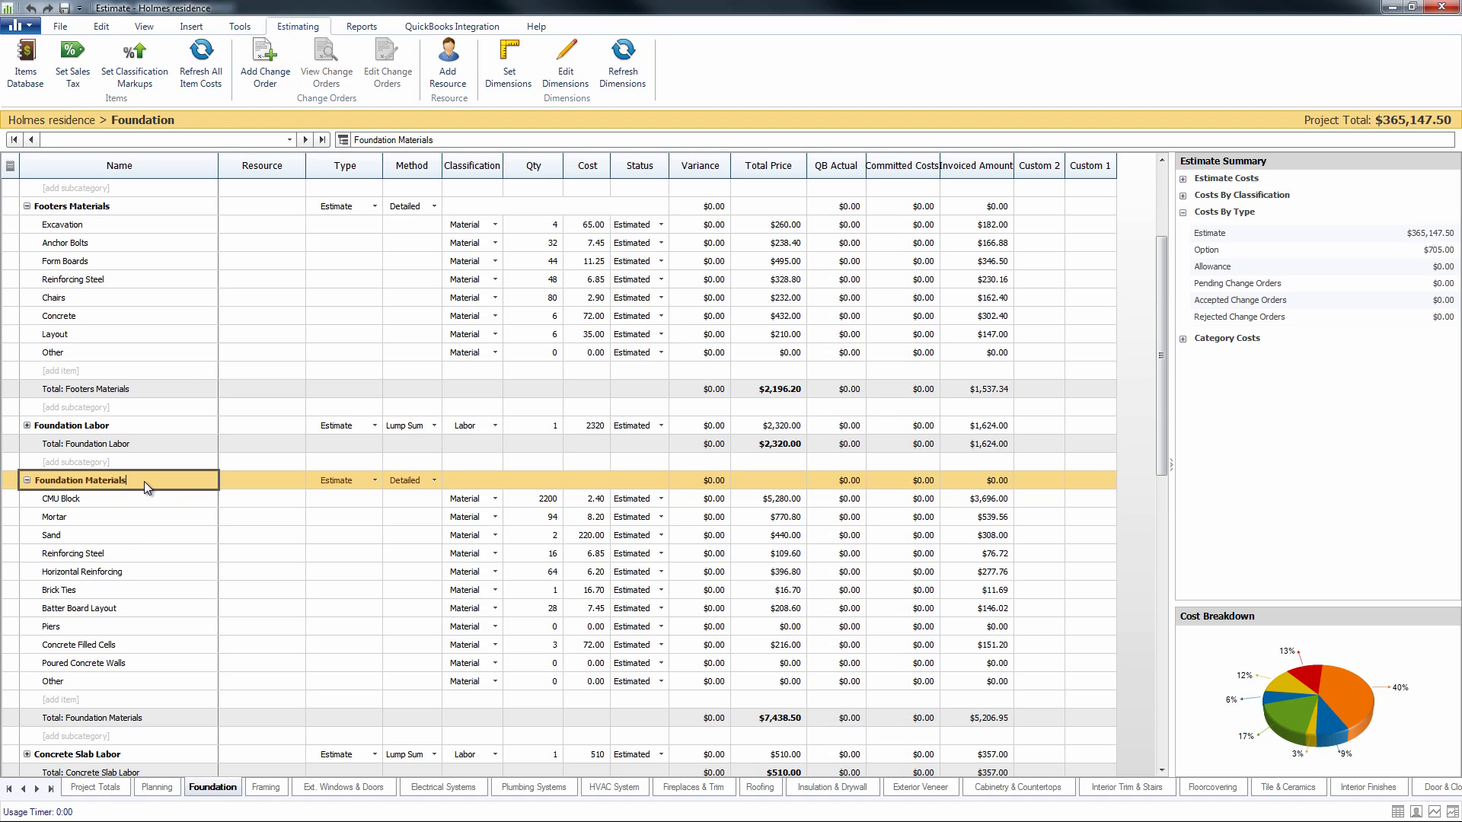
click(163, 423)
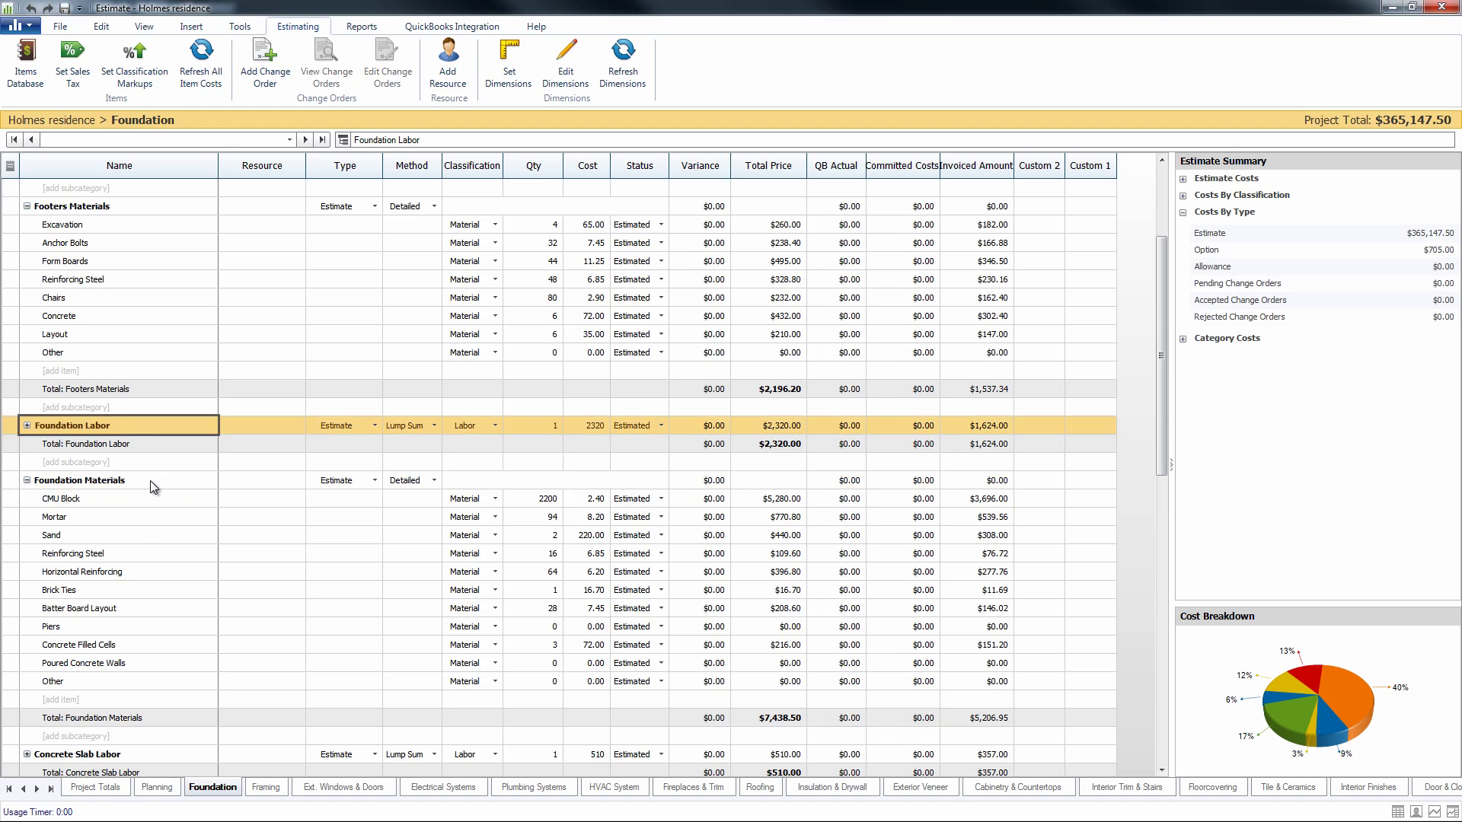
right_click(152, 480)
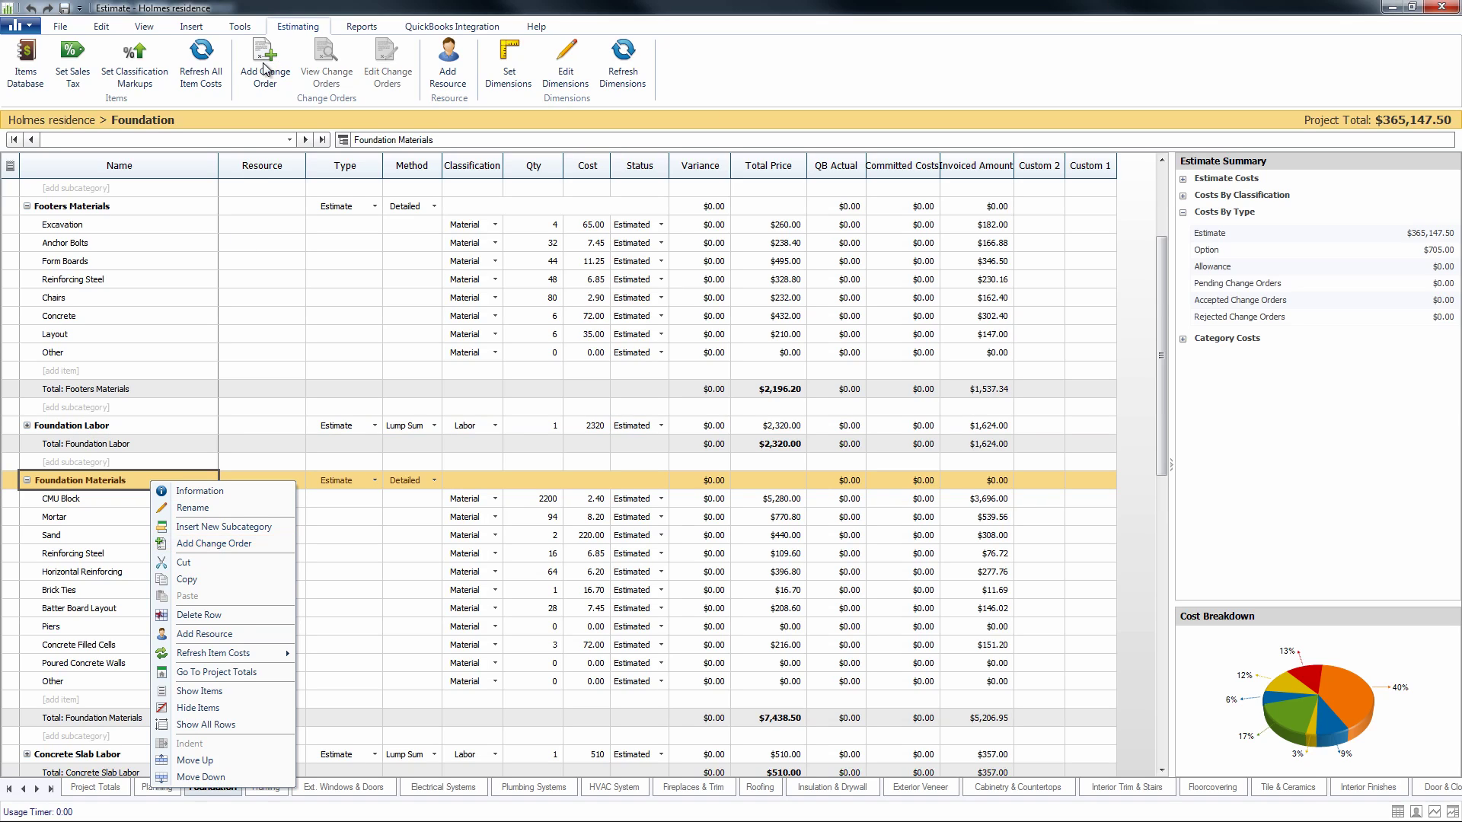
click(143, 480)
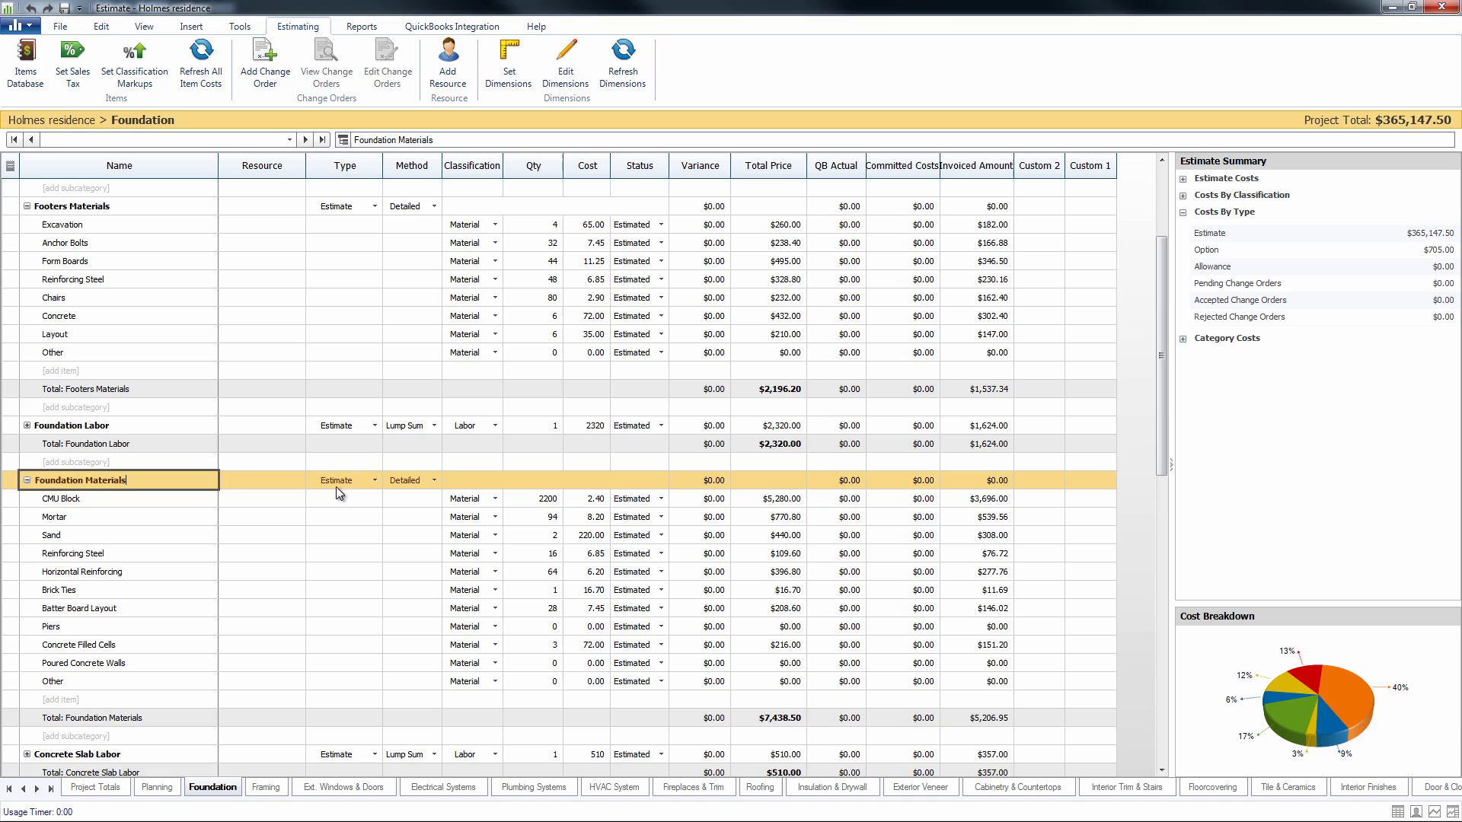
click(376, 480)
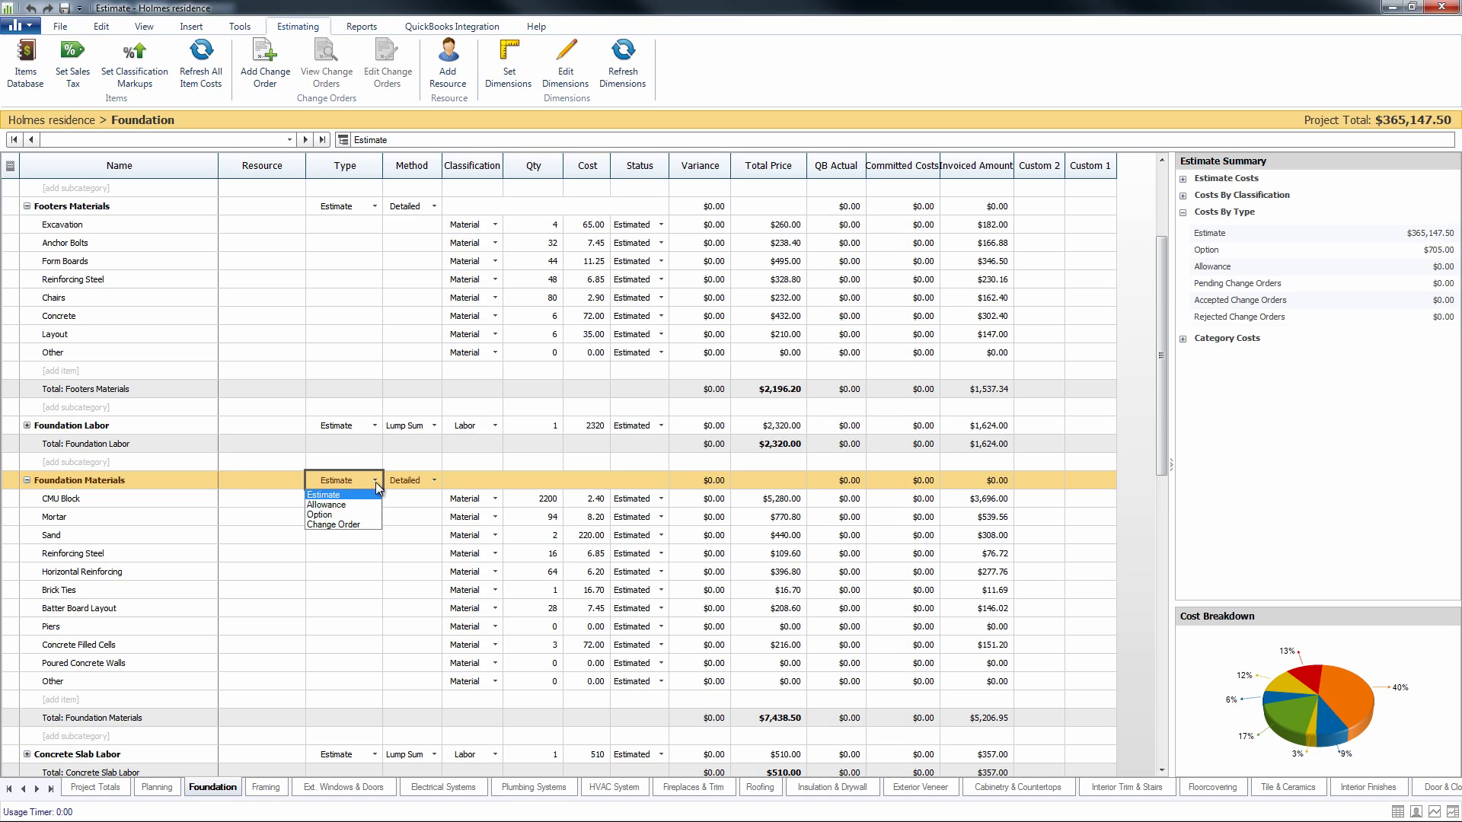
Step: Make Foundation Materials a change order and continue with a new change order in the wizard
click(330, 524)
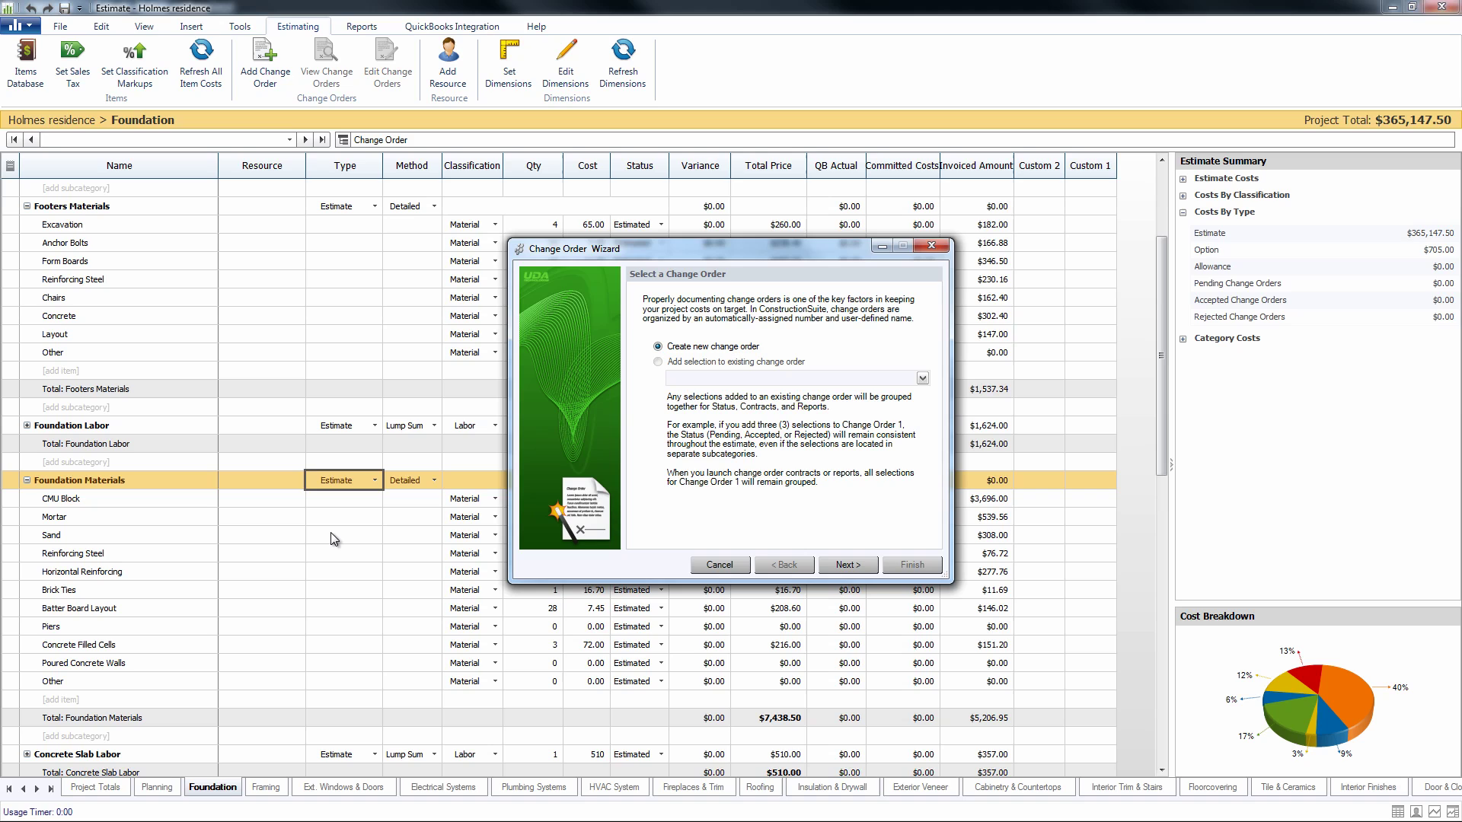
drag(755, 249, 594, 244)
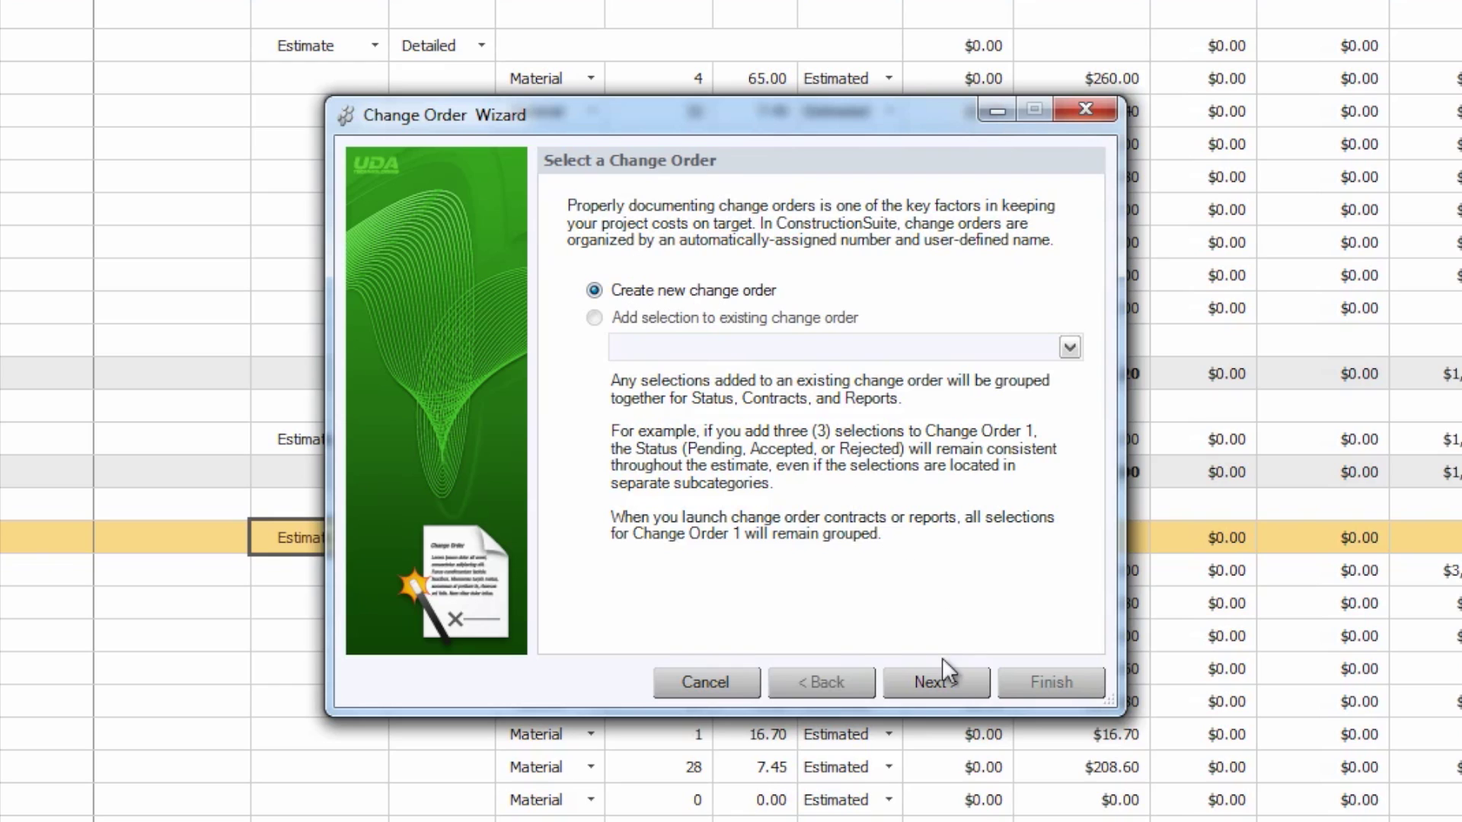
click(921, 683)
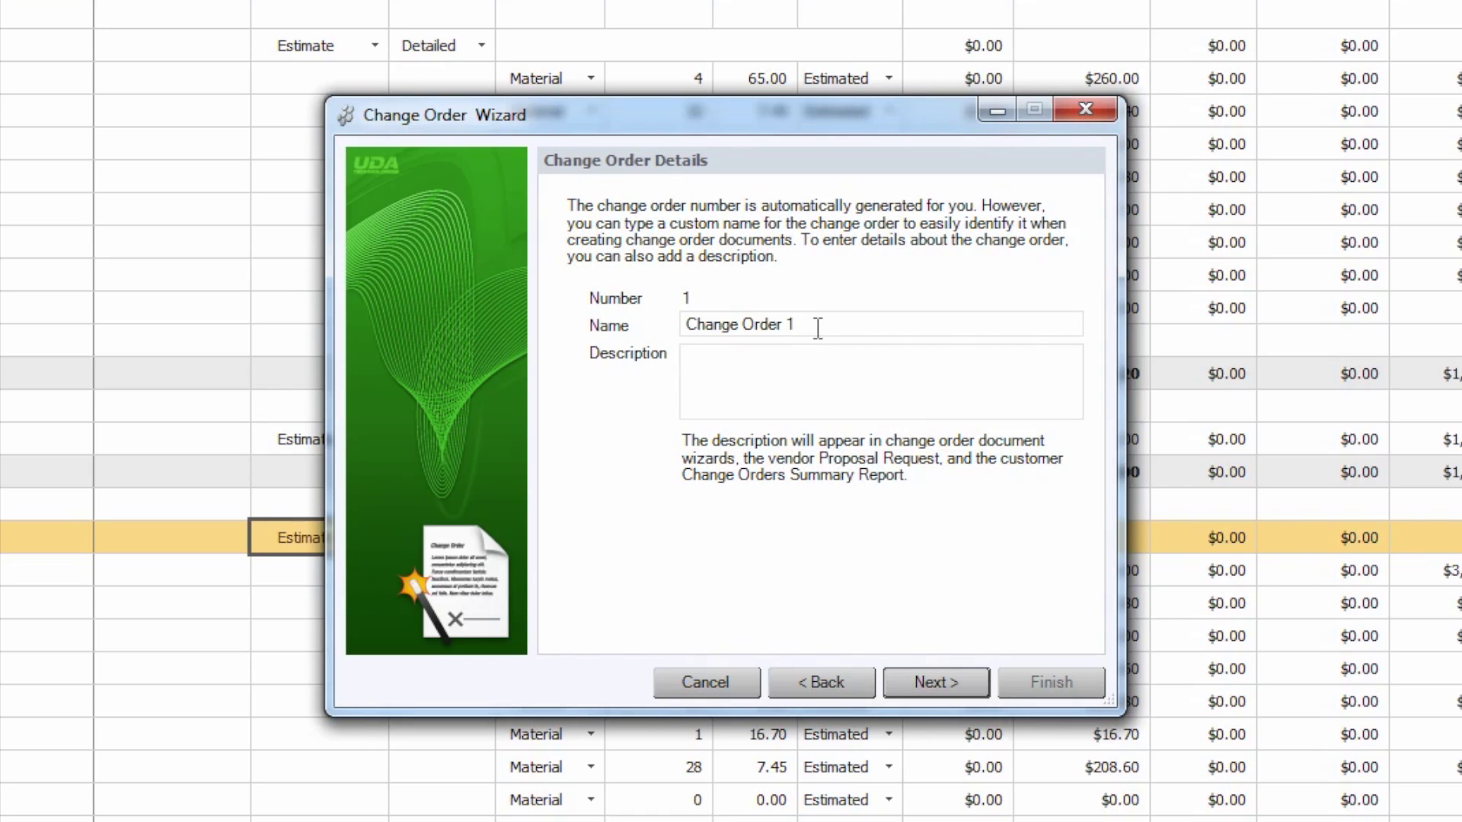
Step: Rename the change order from 'Change Order 1' to 'Foundation Materials'
drag(825, 324, 599, 328)
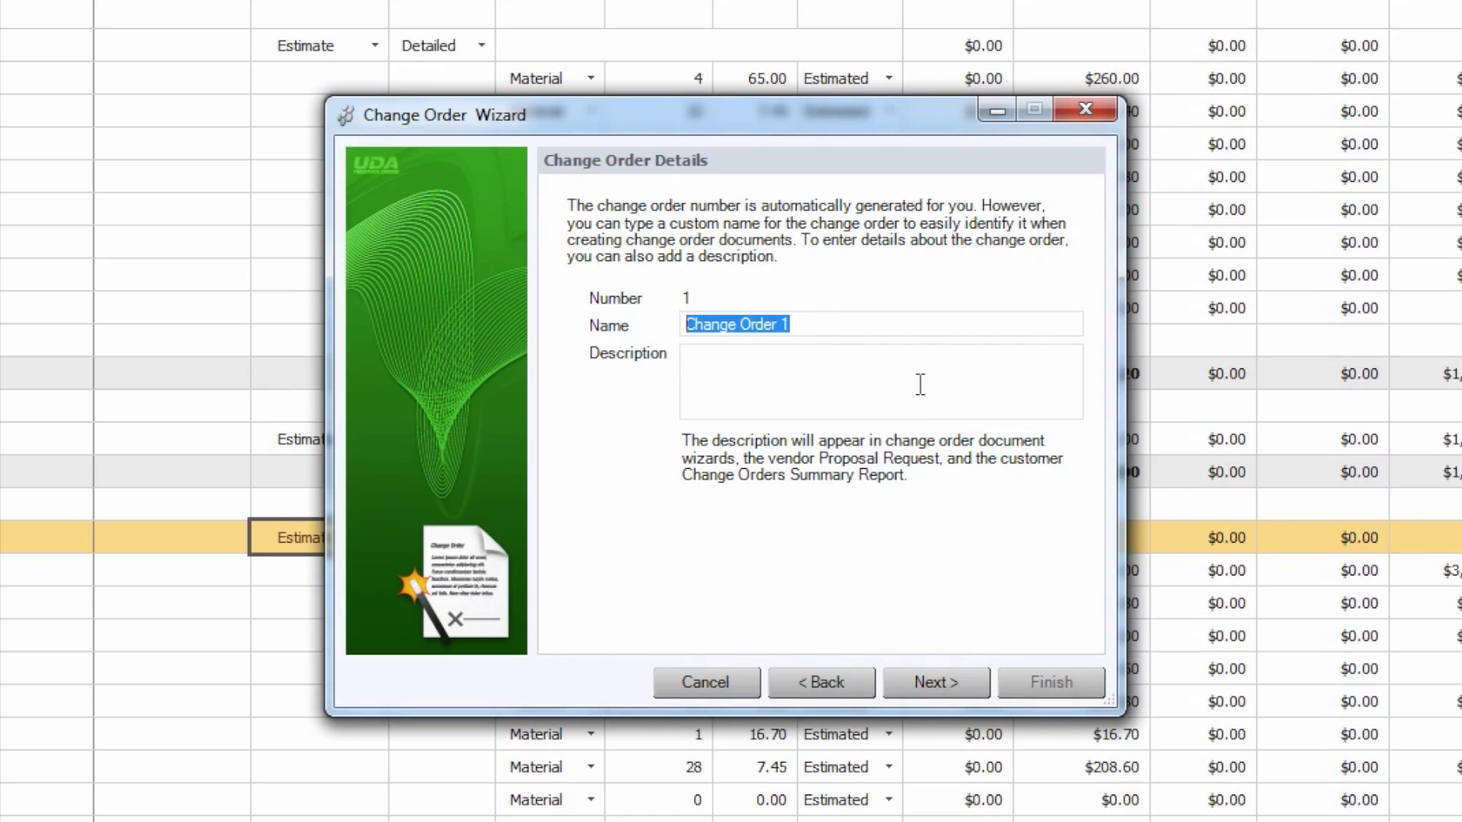
text(Founddat)
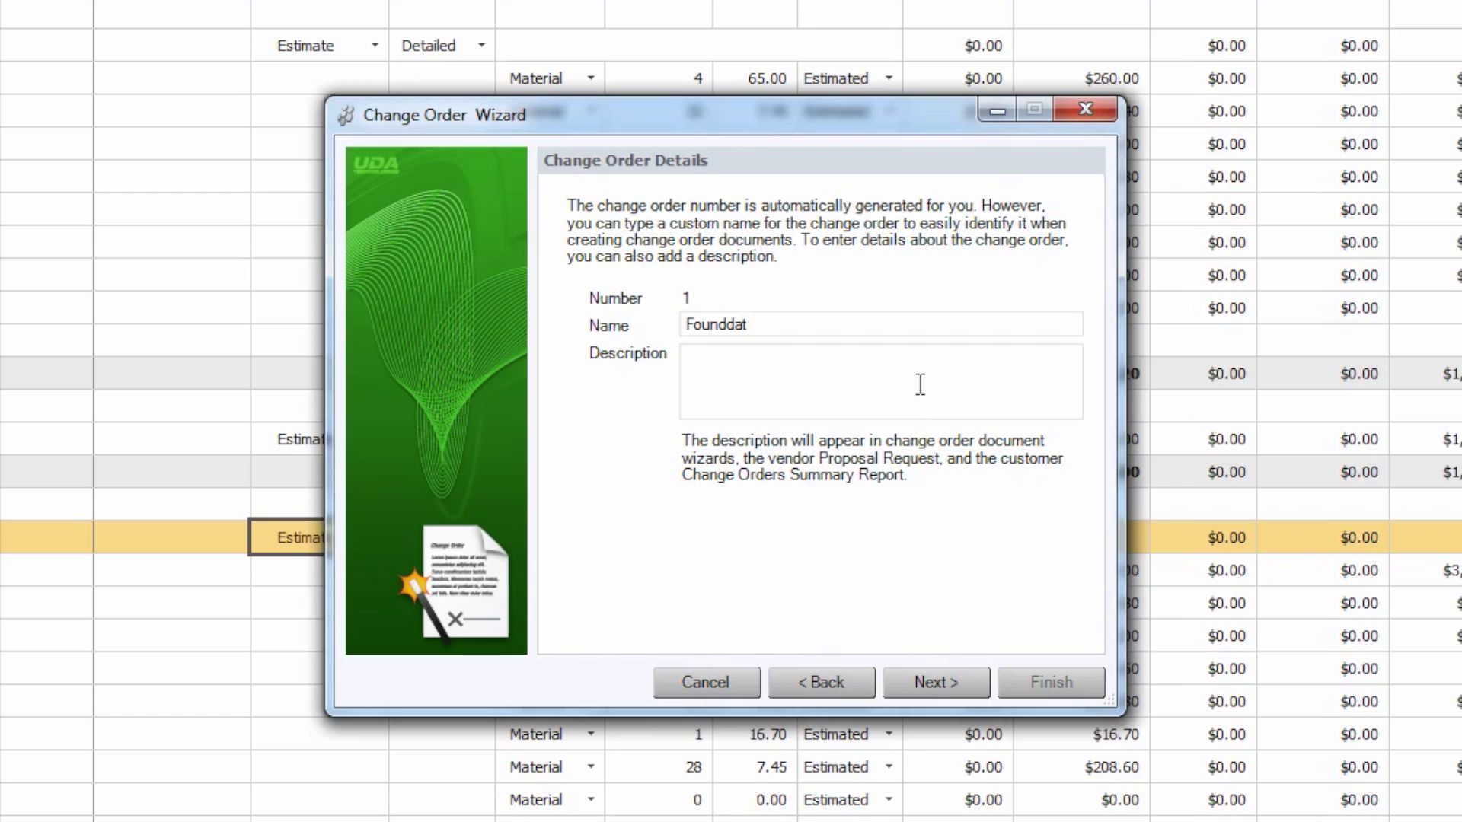
key(BackSpace)
key(BackSpace)
key(BackSpace)
text(ation Materials)
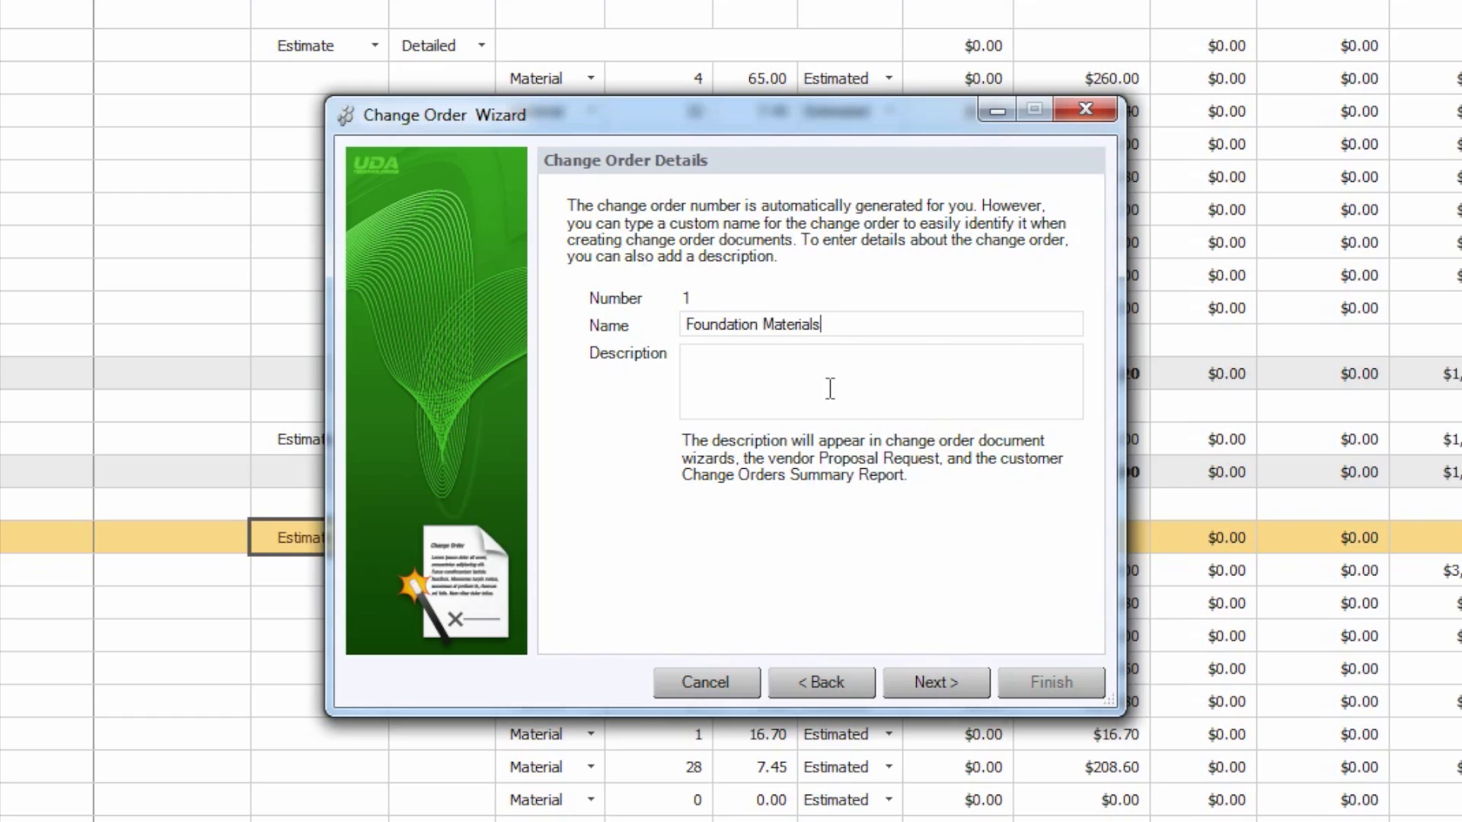
click(830, 389)
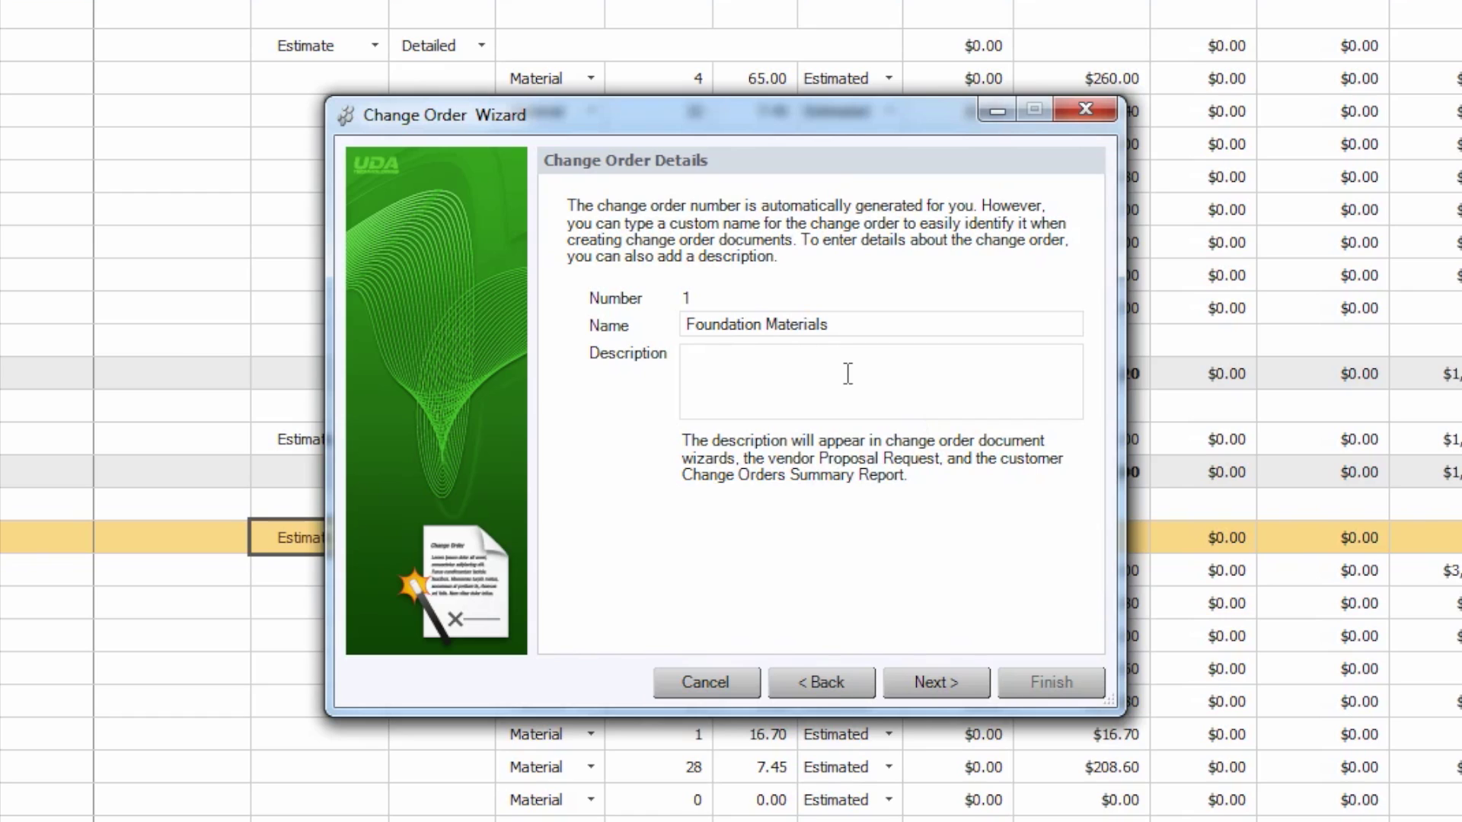
Step: Keep the change order status as Pending and continue to the location page
click(925, 683)
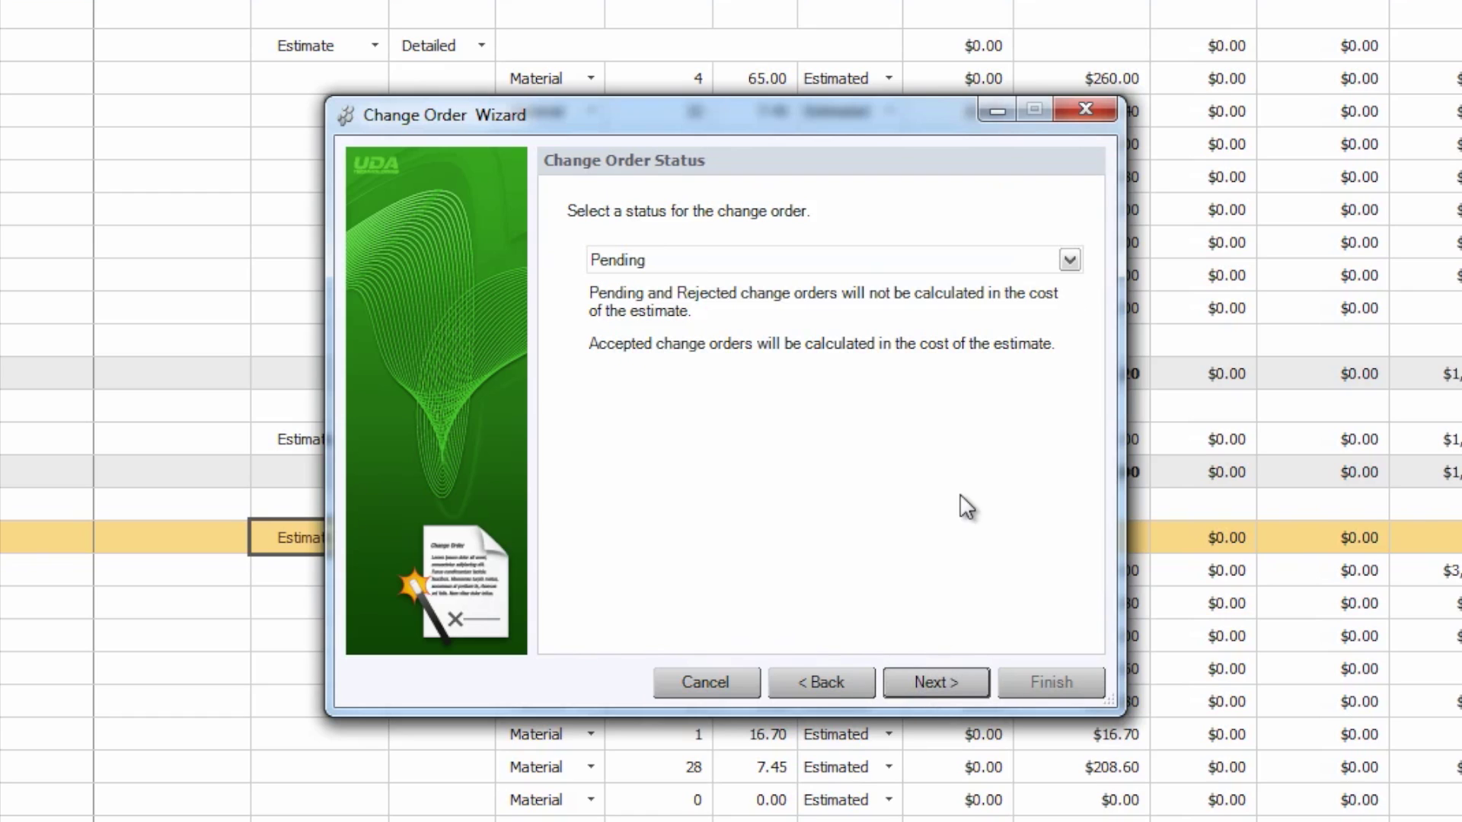
click(1069, 261)
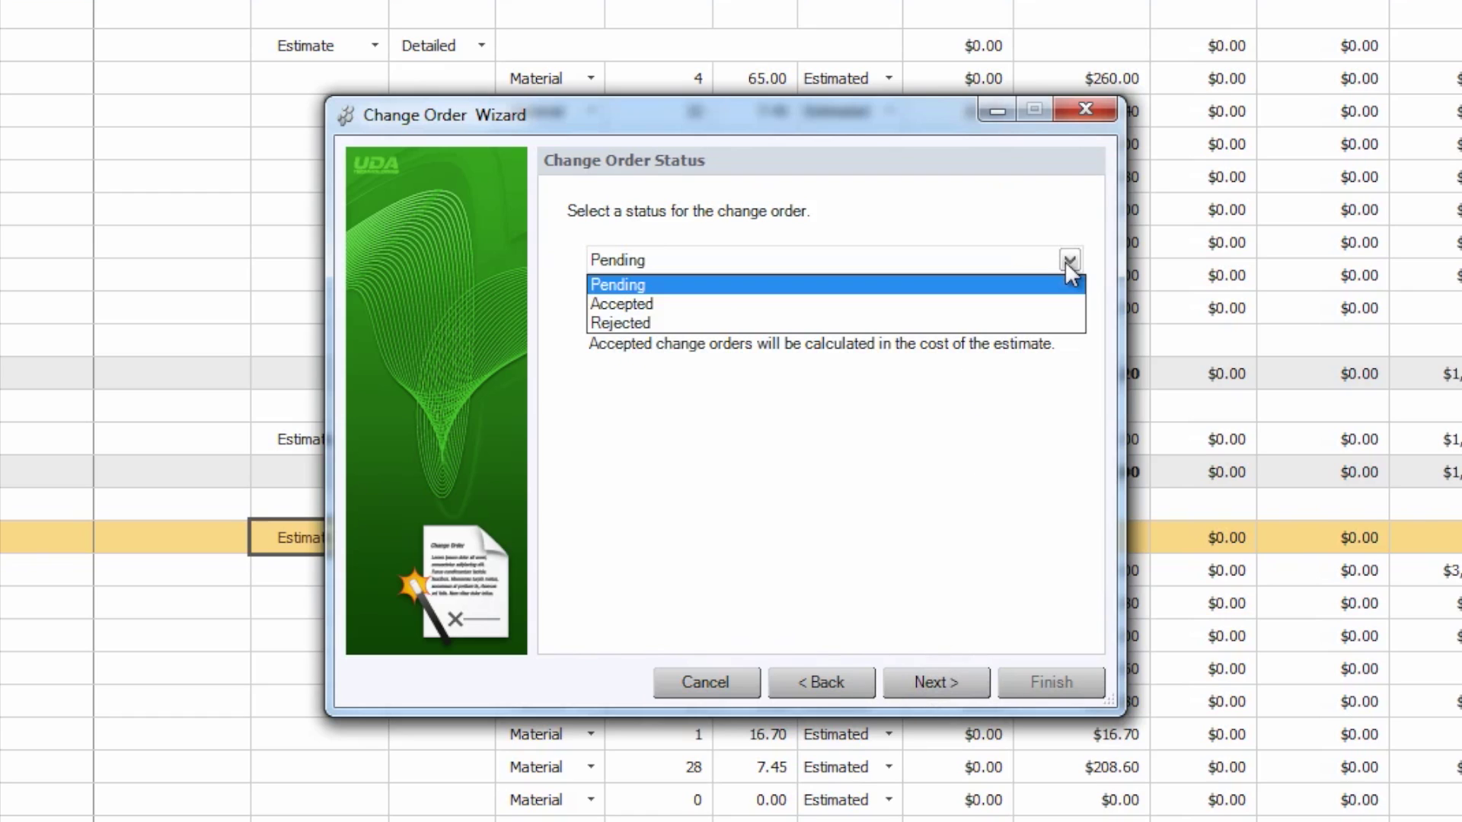
click(644, 290)
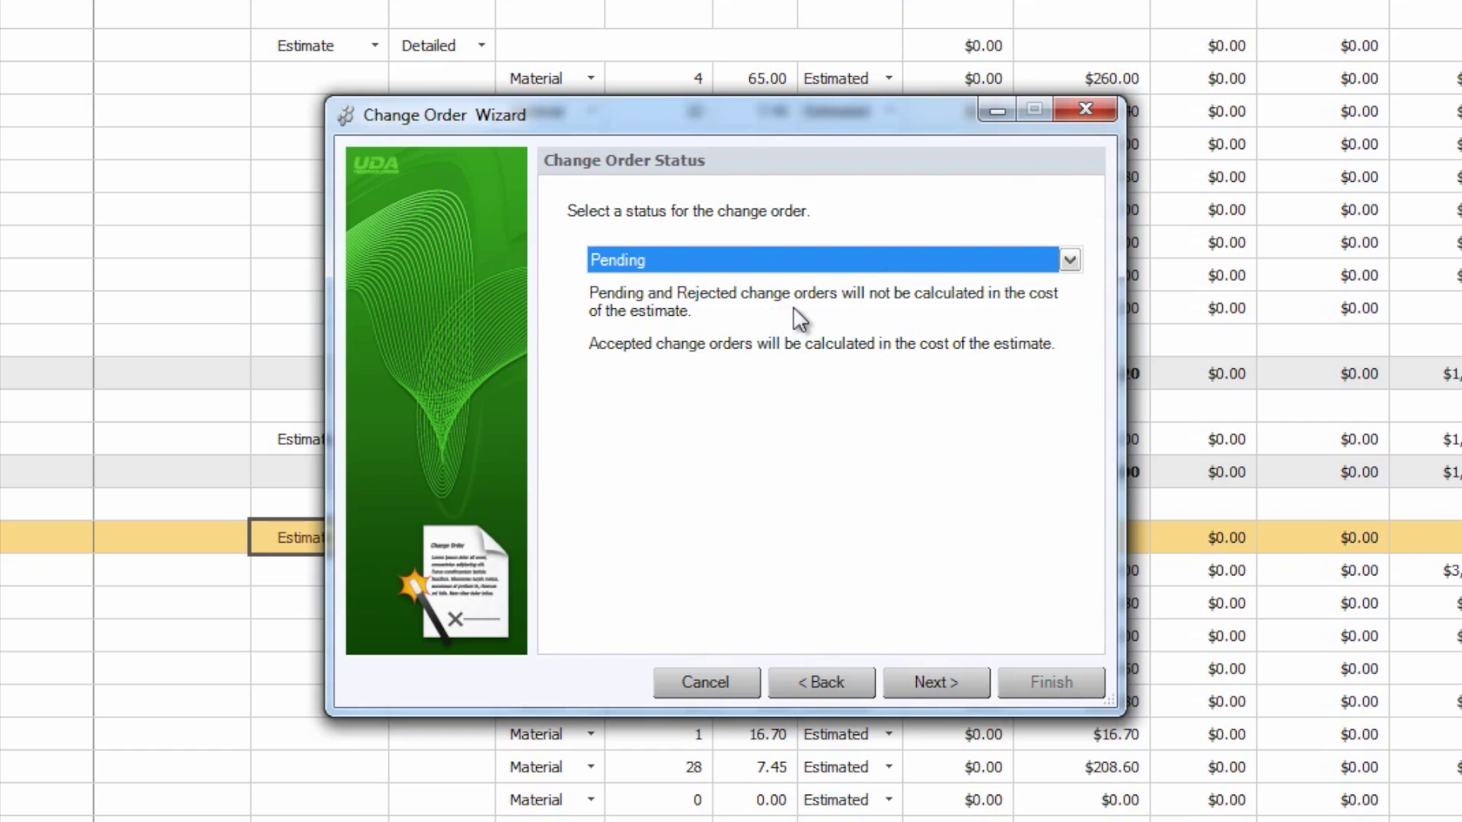
click(926, 680)
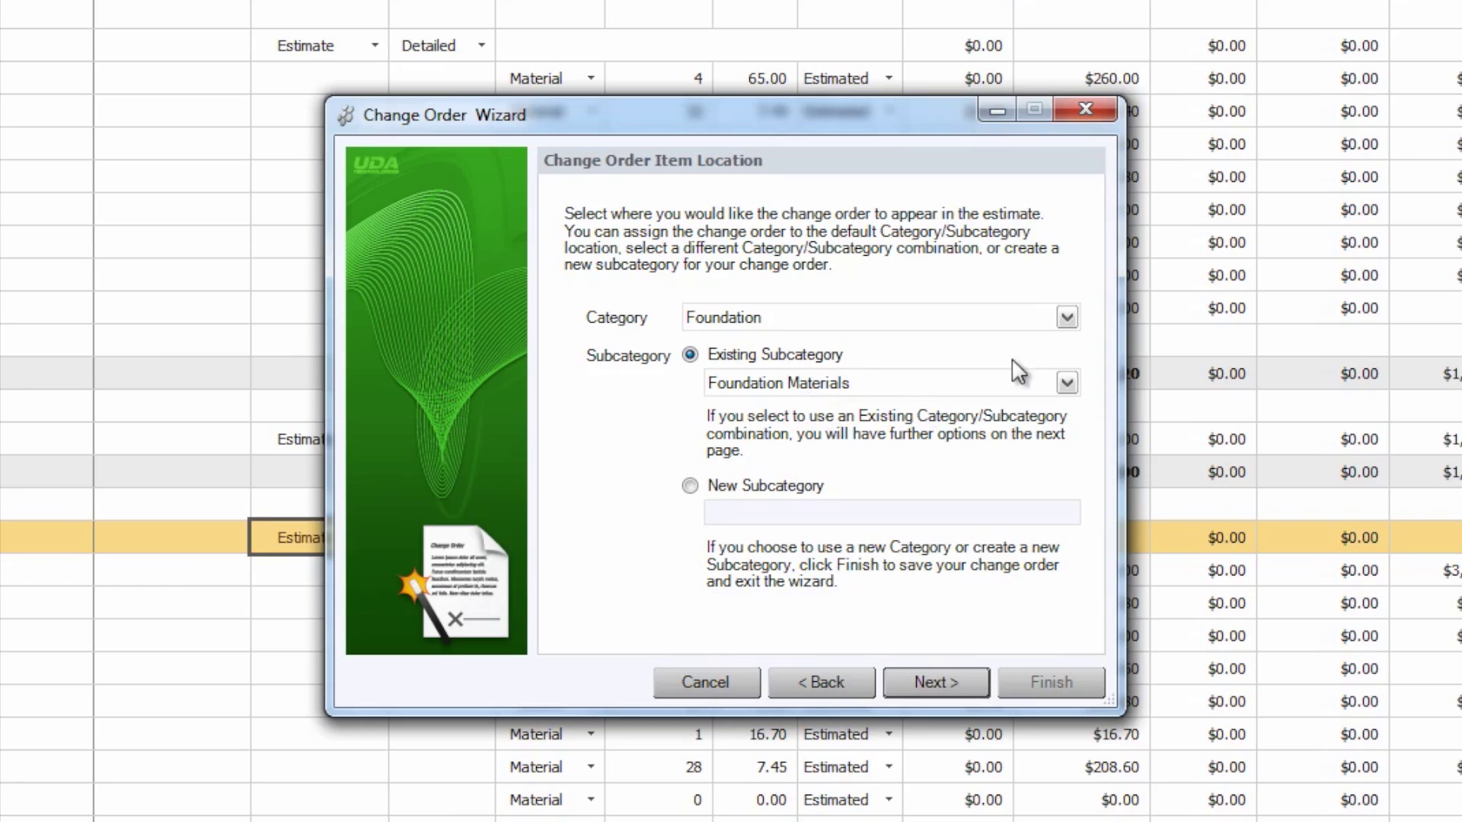
Step: Place the change order under category Foundation and the existing Foundation Materials subcategory
click(1134, 263)
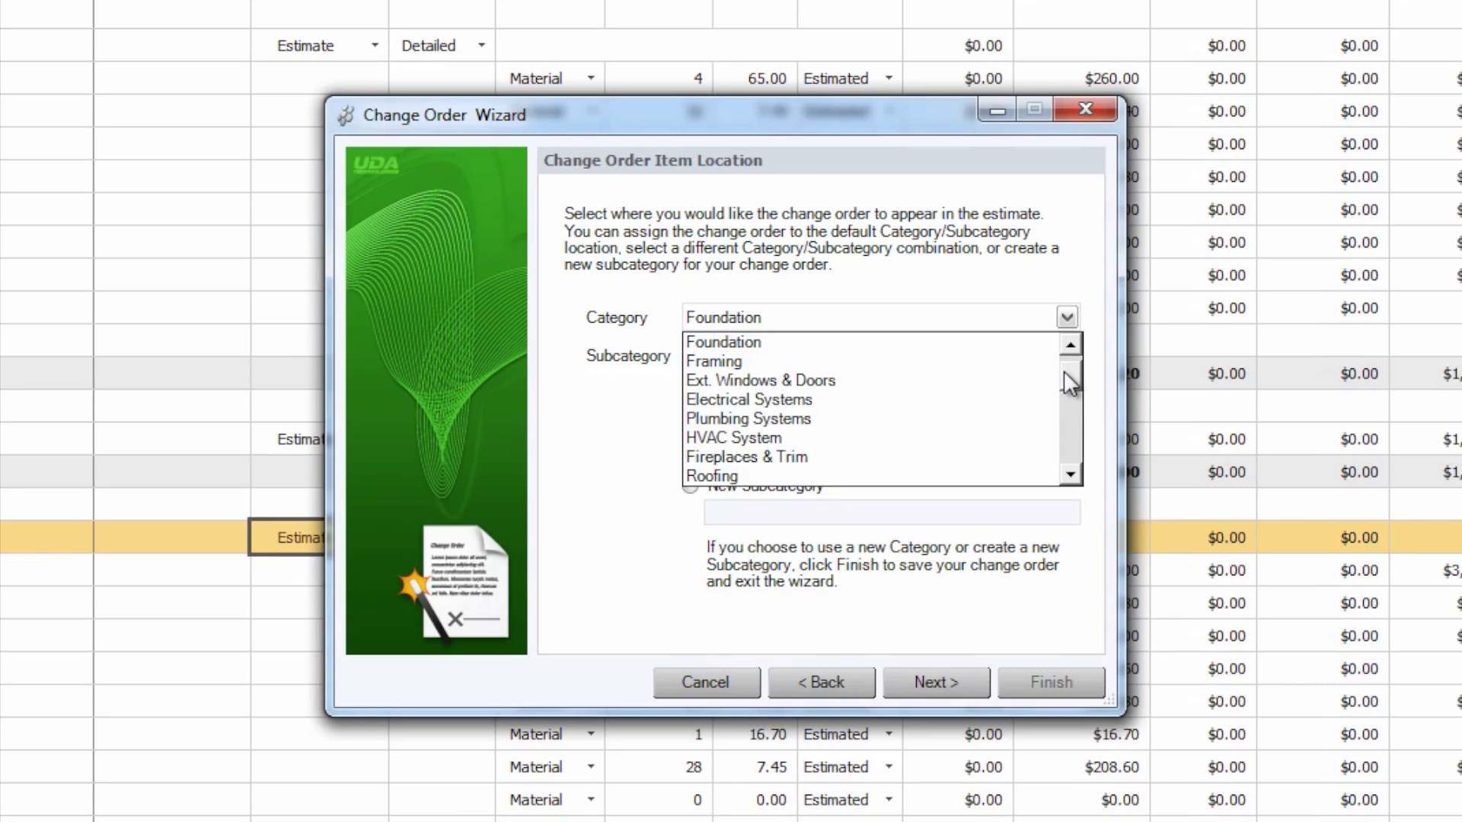
drag(1063, 371, 1069, 320)
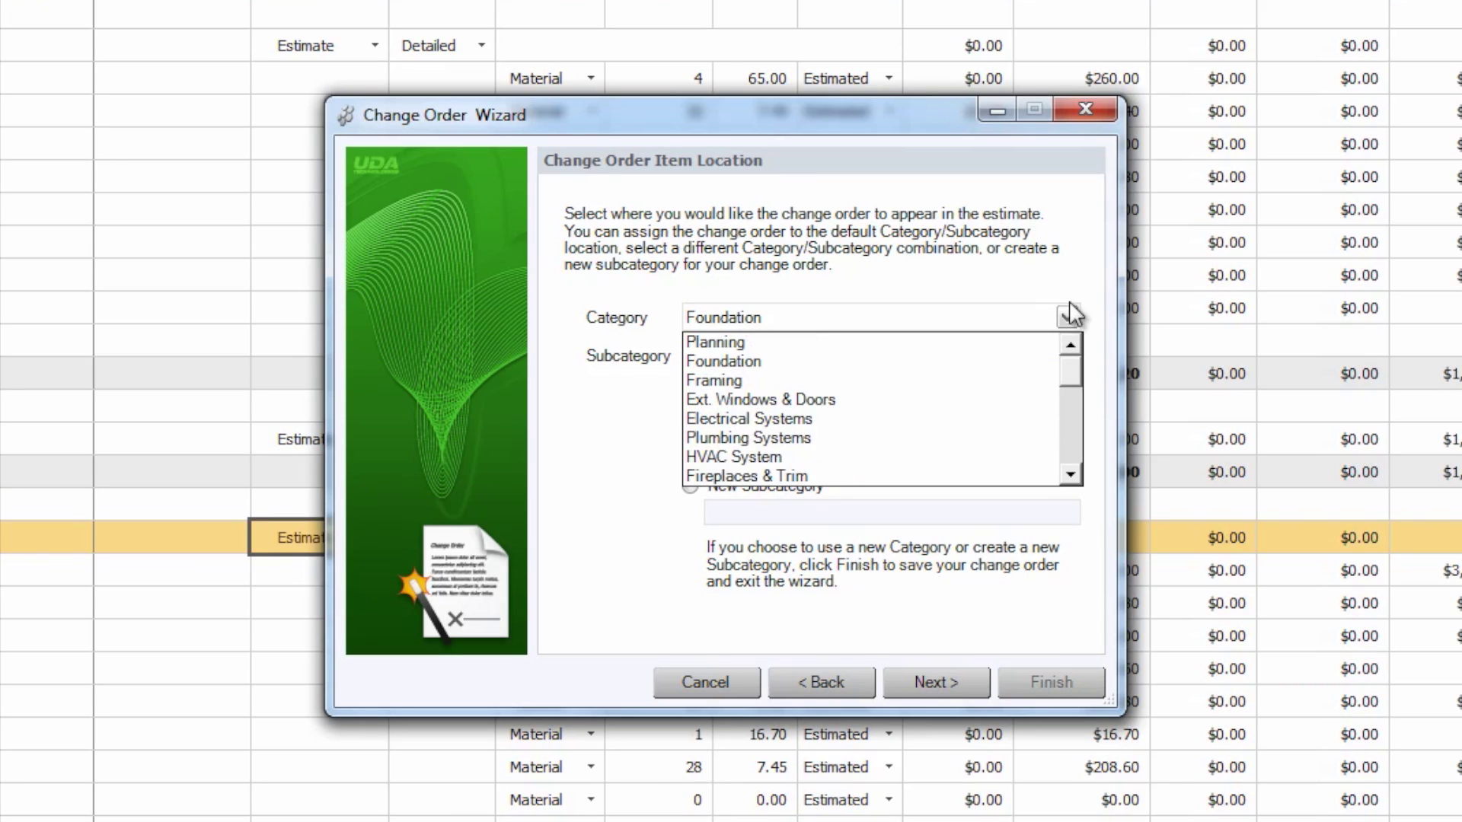
click(1067, 317)
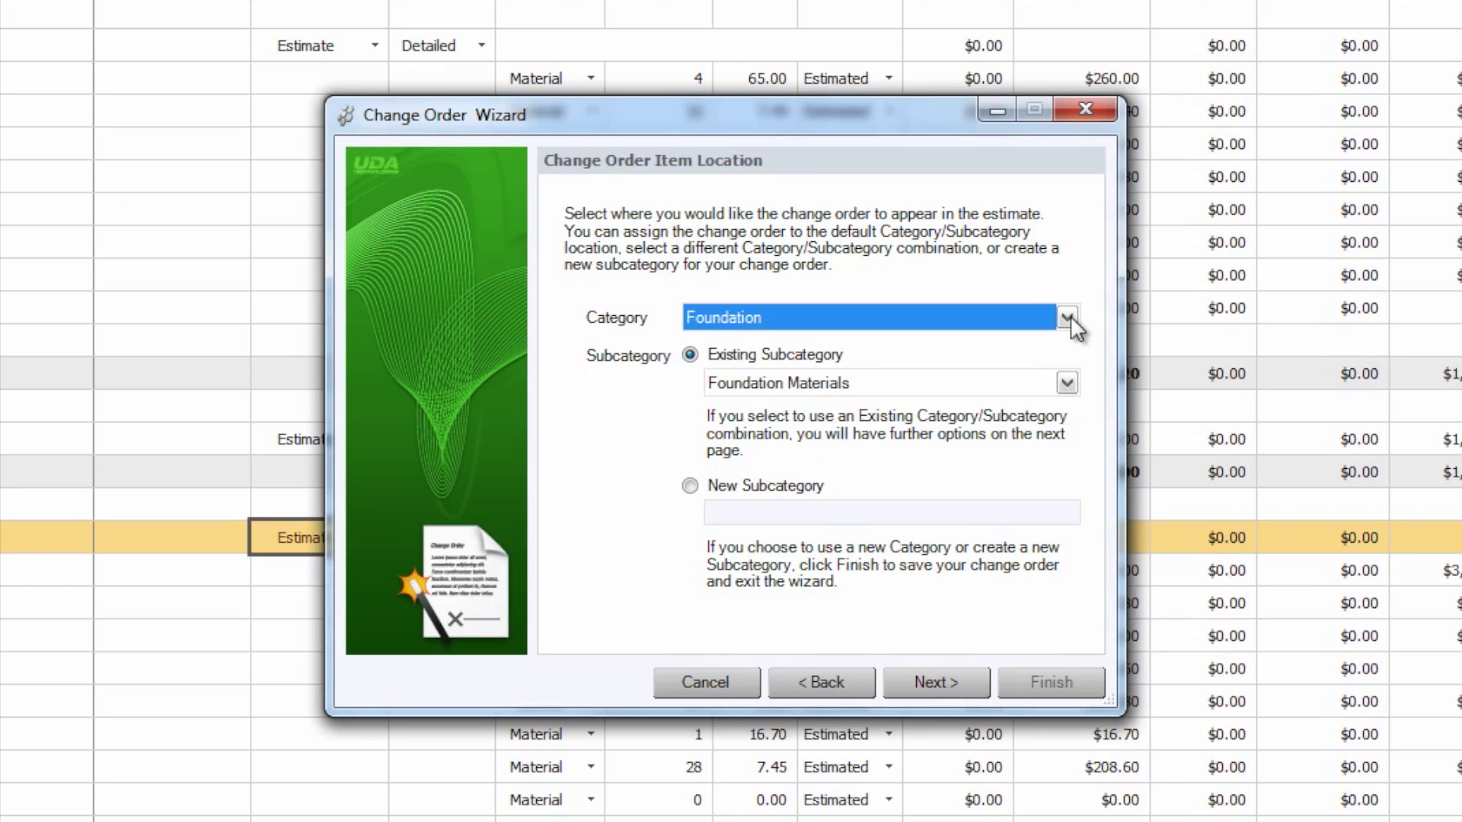
click(691, 488)
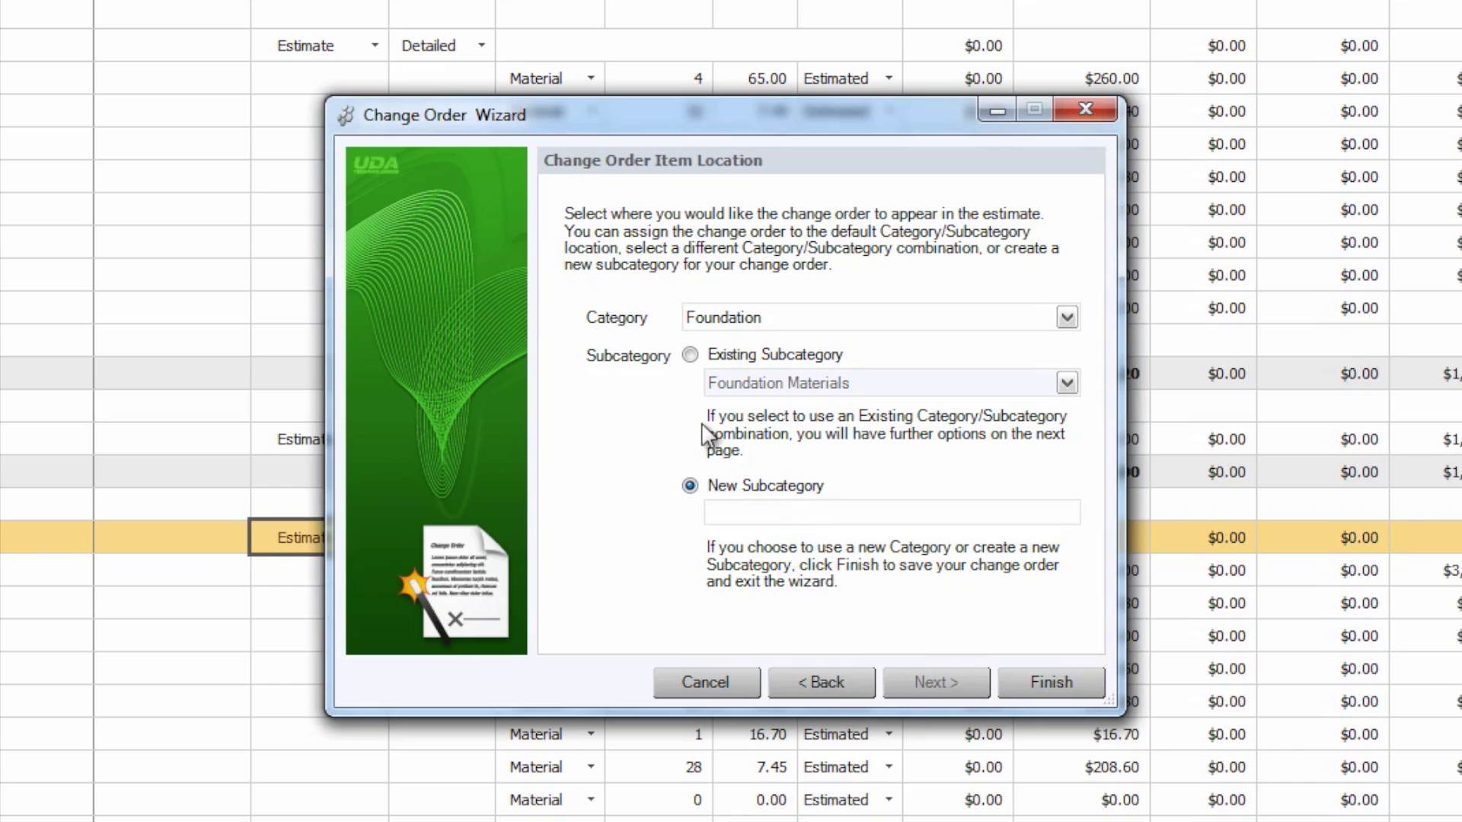
click(691, 356)
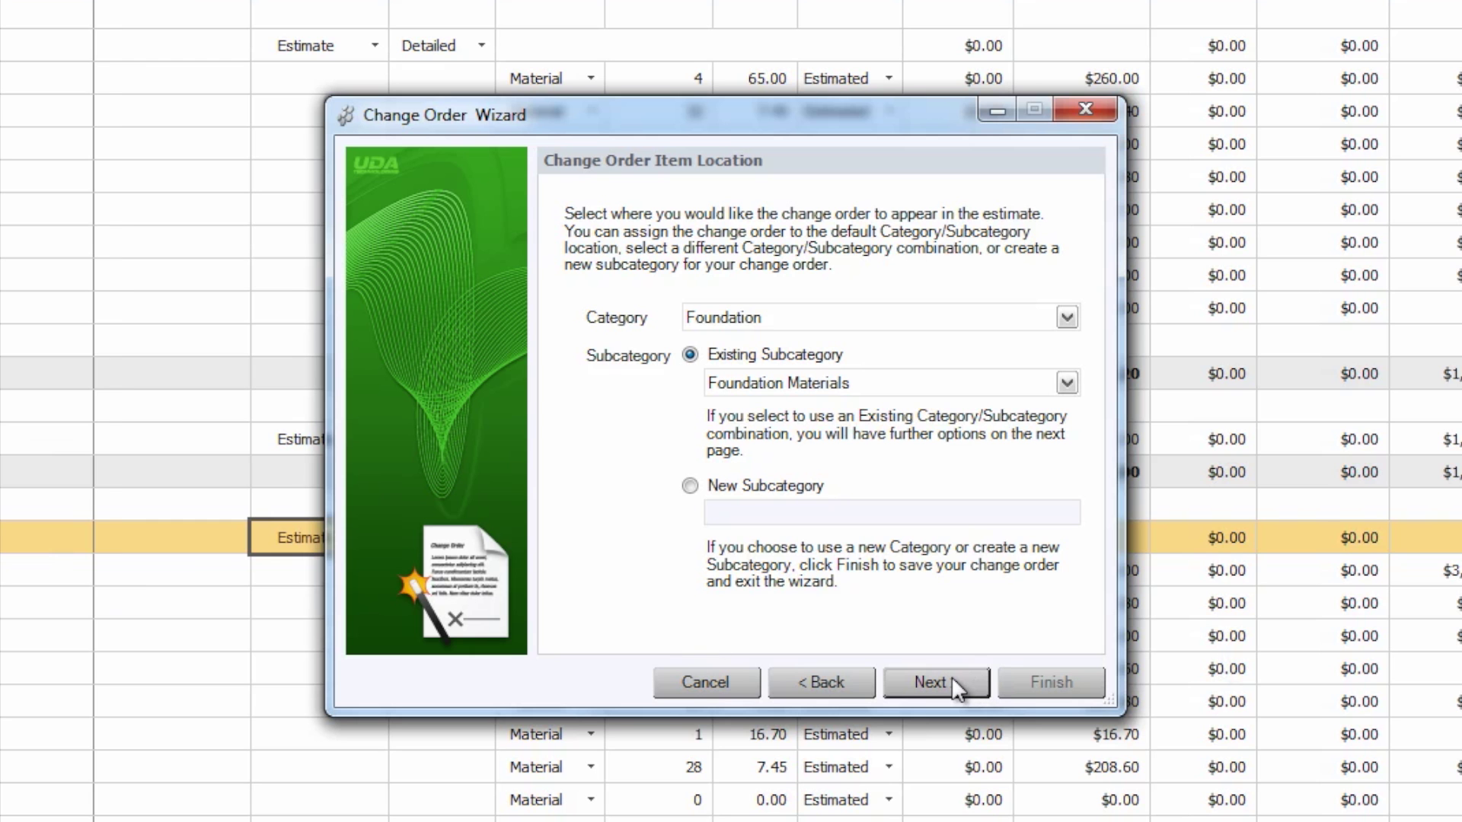
click(951, 679)
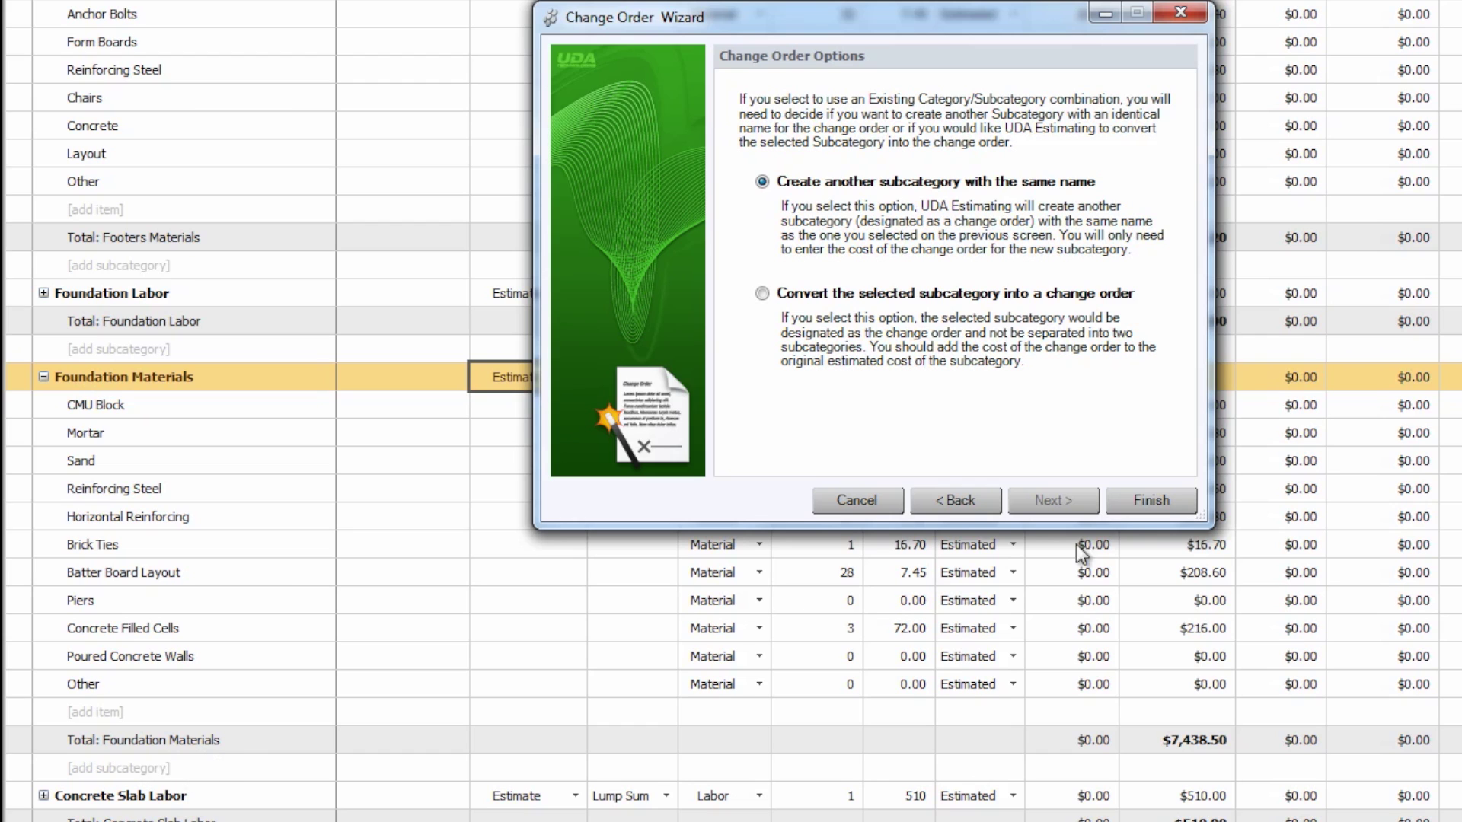
Step: Finish the wizard with 'Create another subcategory with the same name' selected
click(1151, 501)
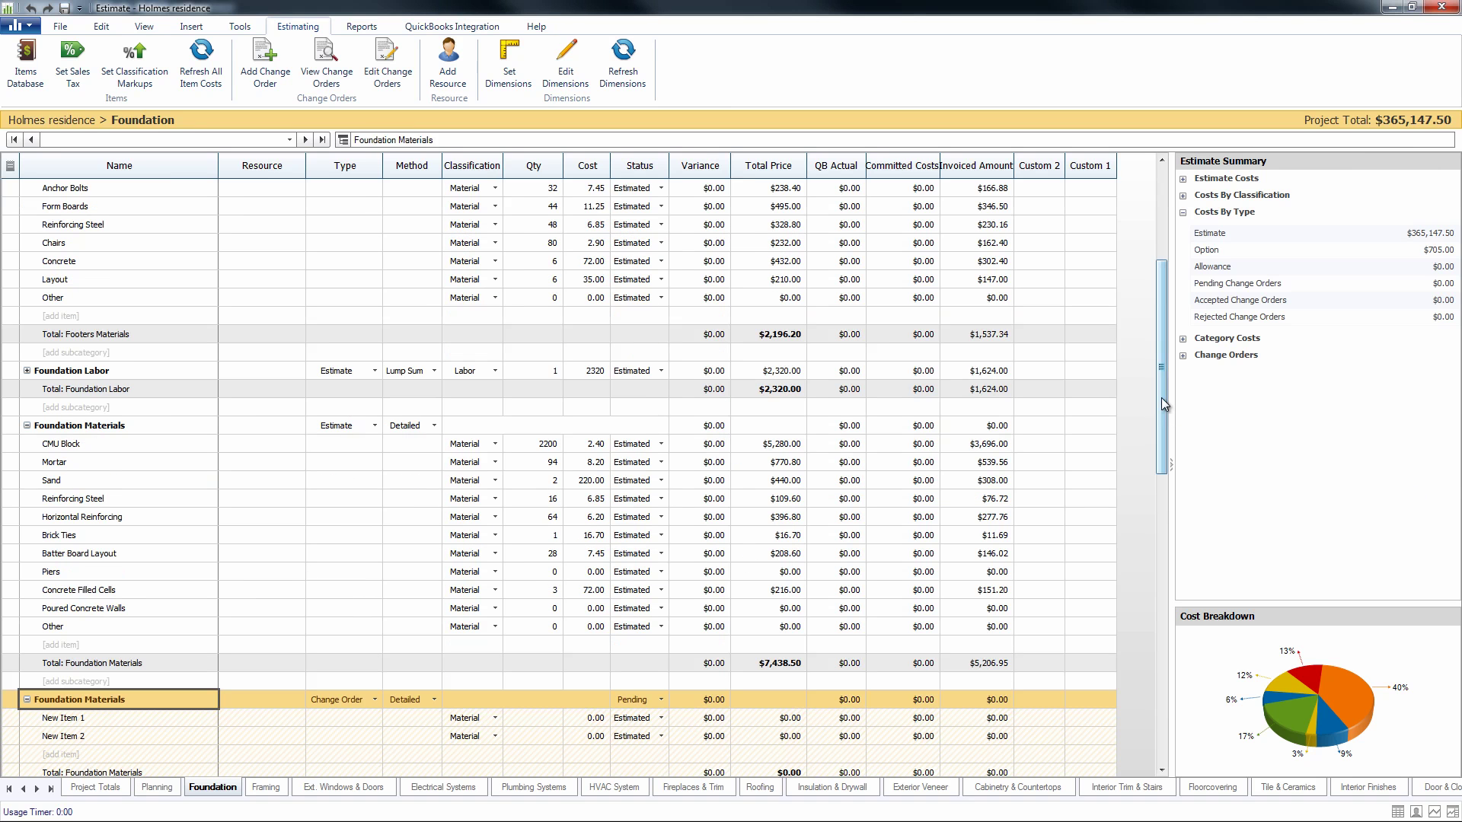
Step: Price the Foundation Materials change order as Lump Sum, quantity 1, cost $2,000
drag(1162, 398, 1156, 449)
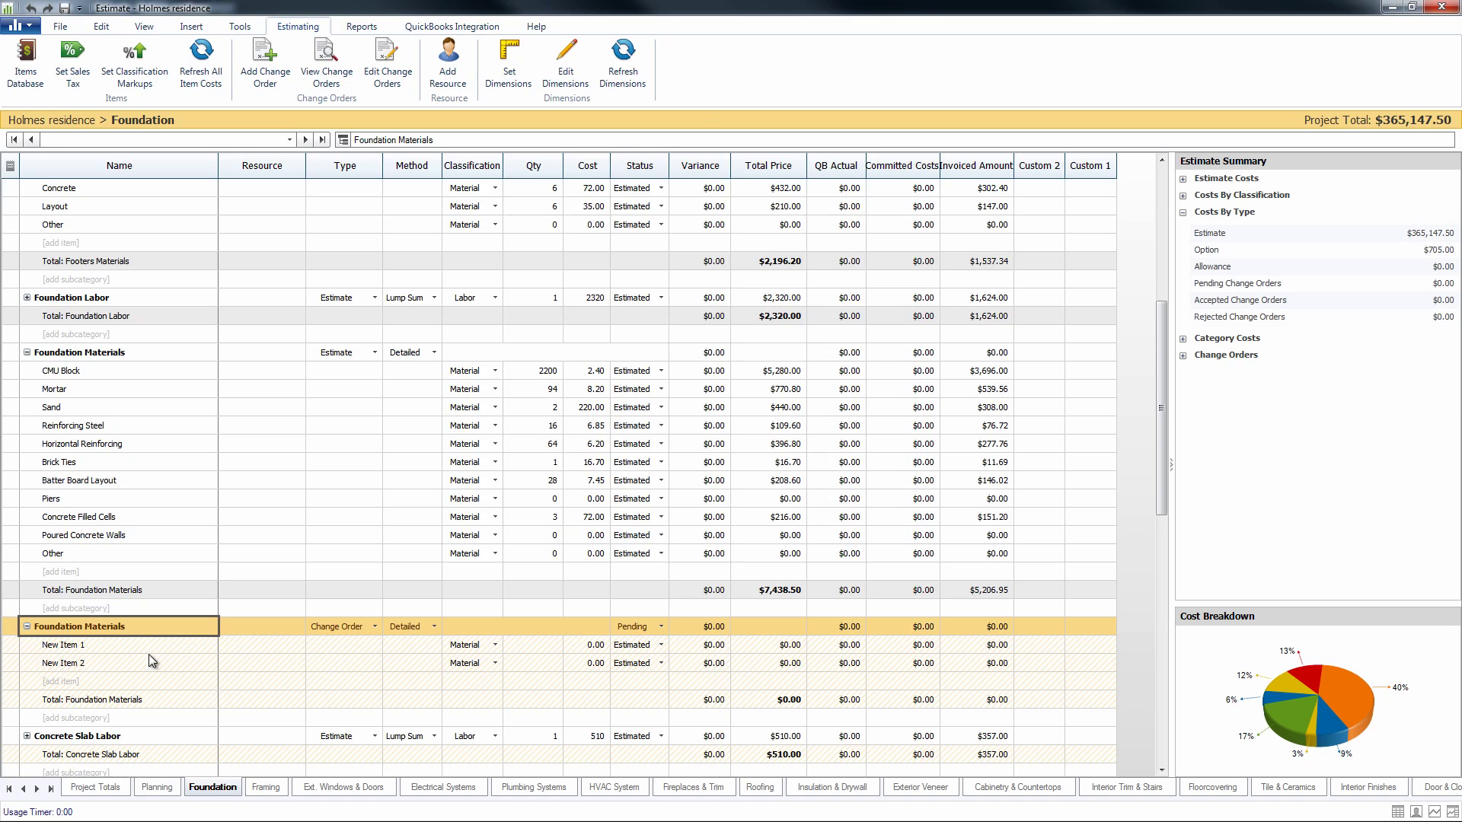
click(432, 630)
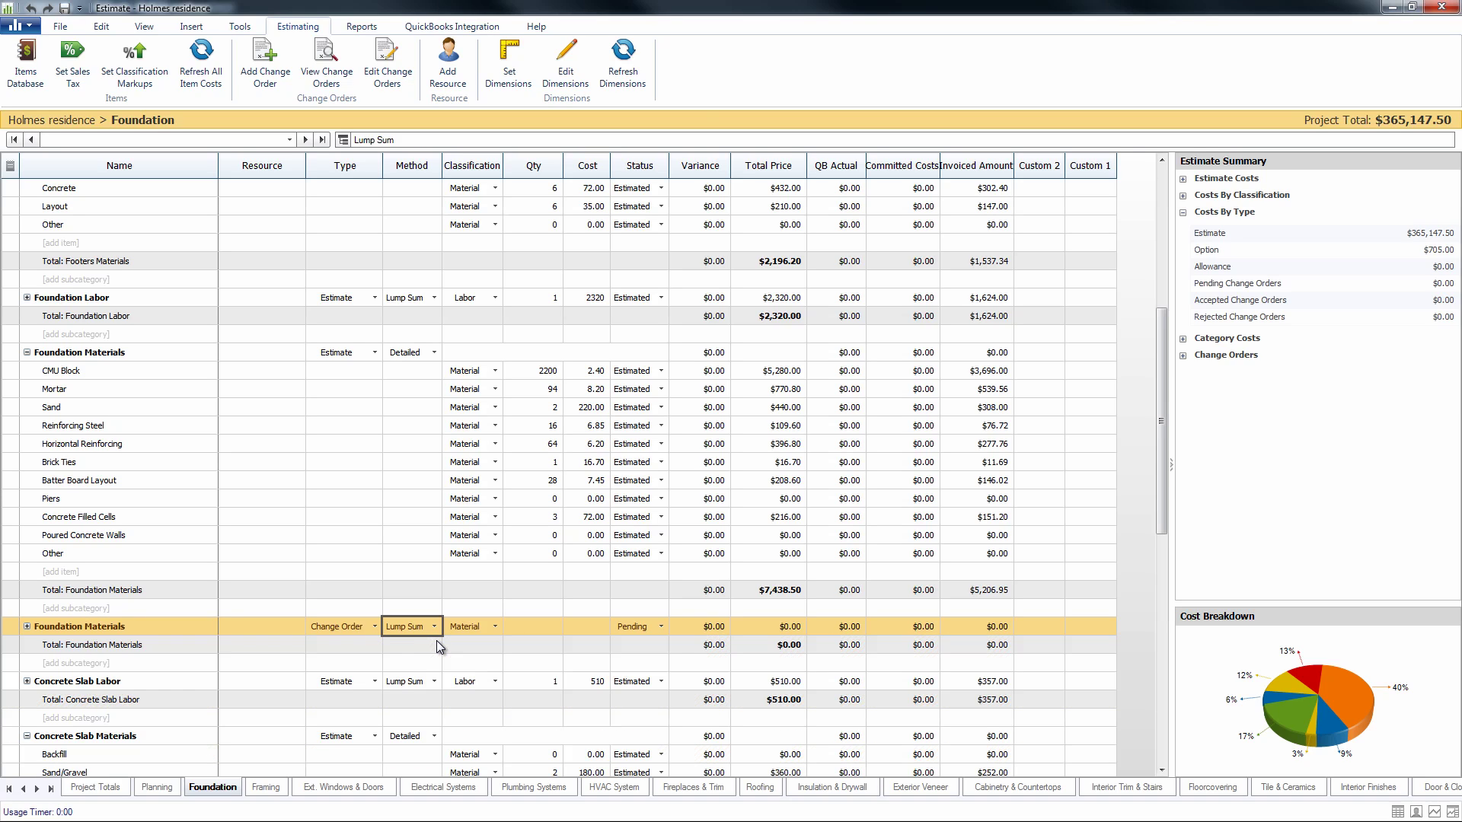
click(551, 629)
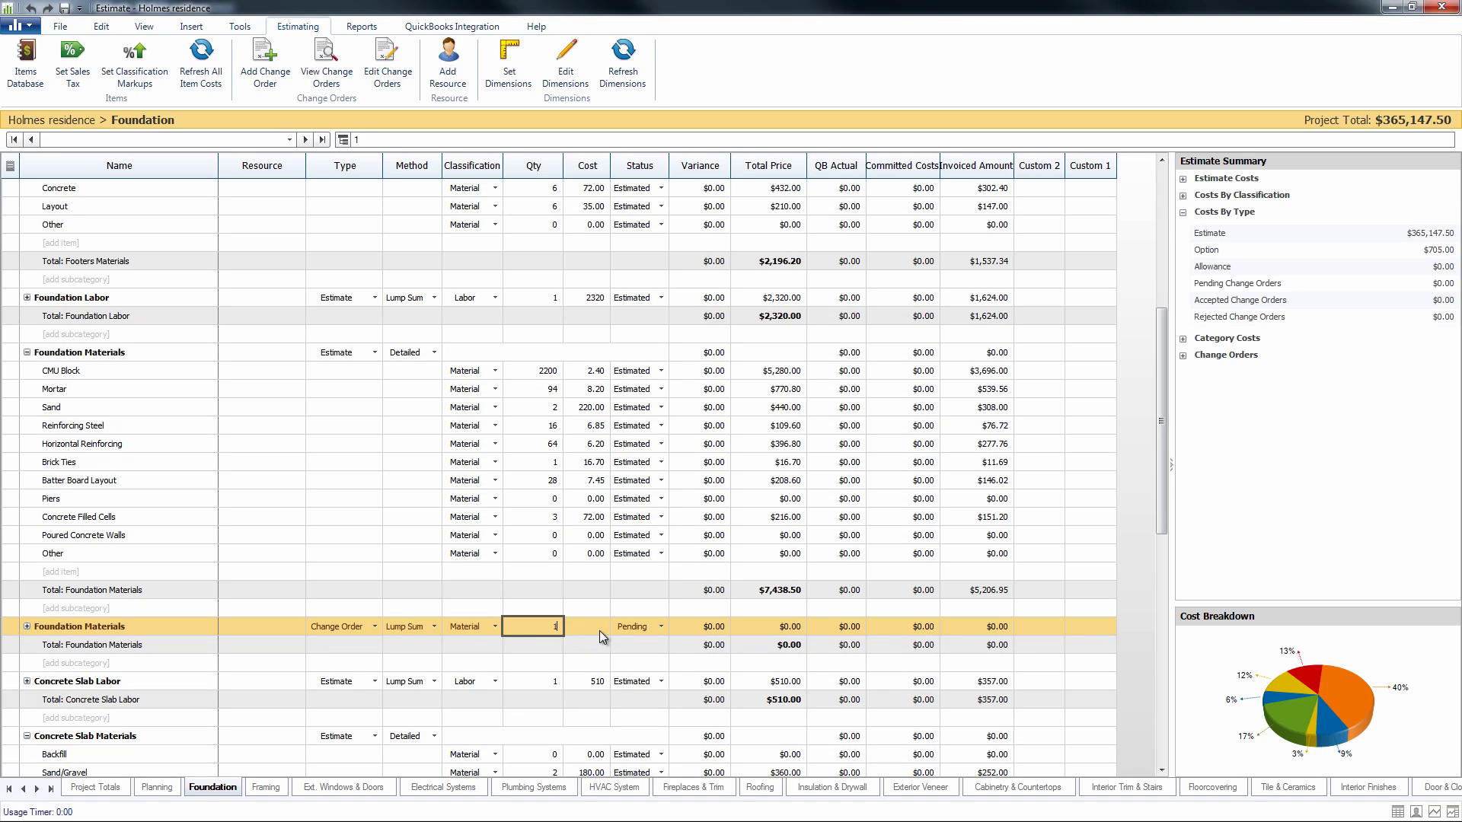
key(Tab)
text(2,00)
click(591, 605)
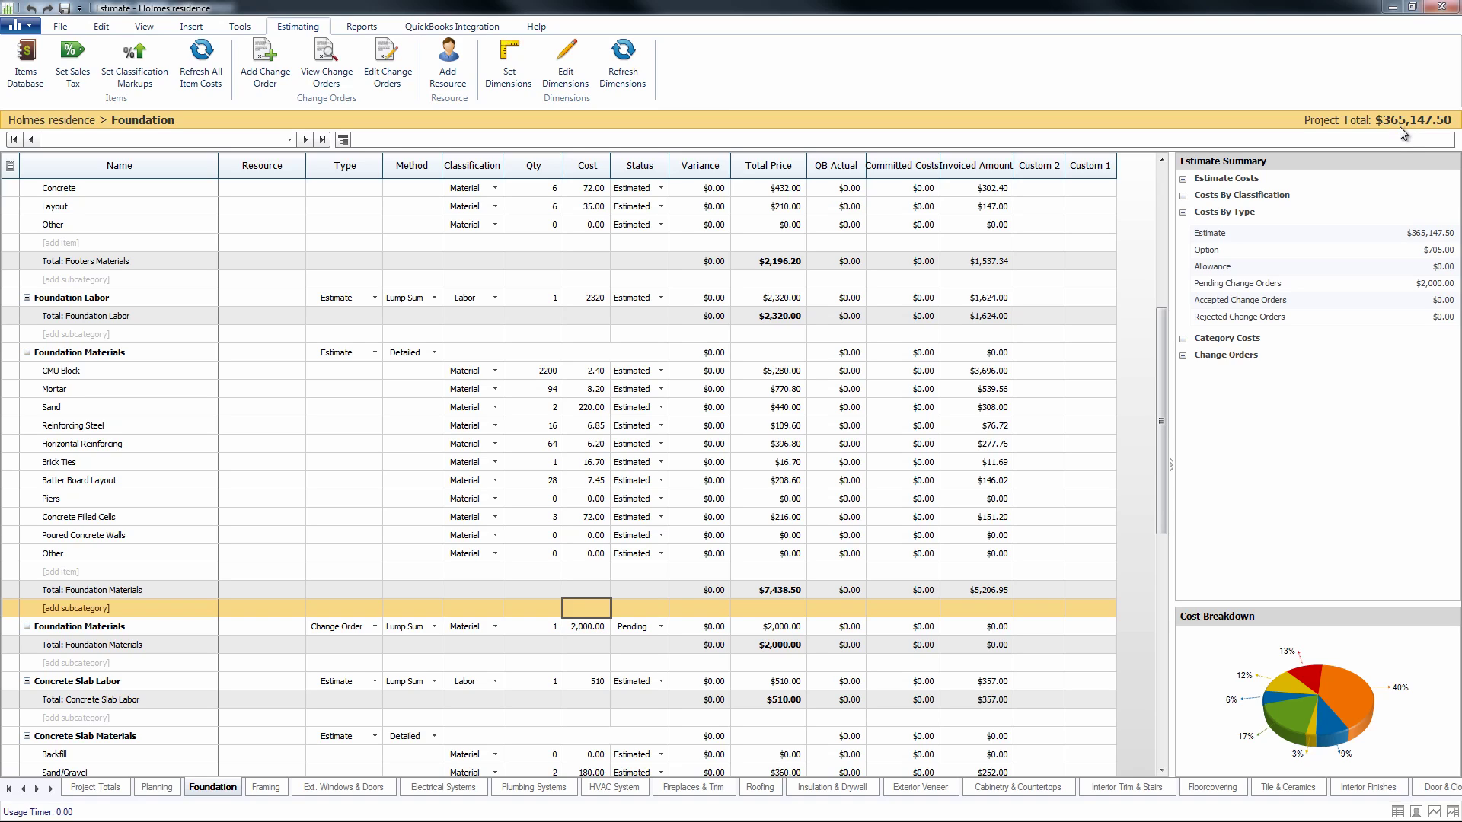
Step: Mark the Foundation Materials change order Accepted, decline QuickBooks export, and expand the cost breakdown
click(651, 628)
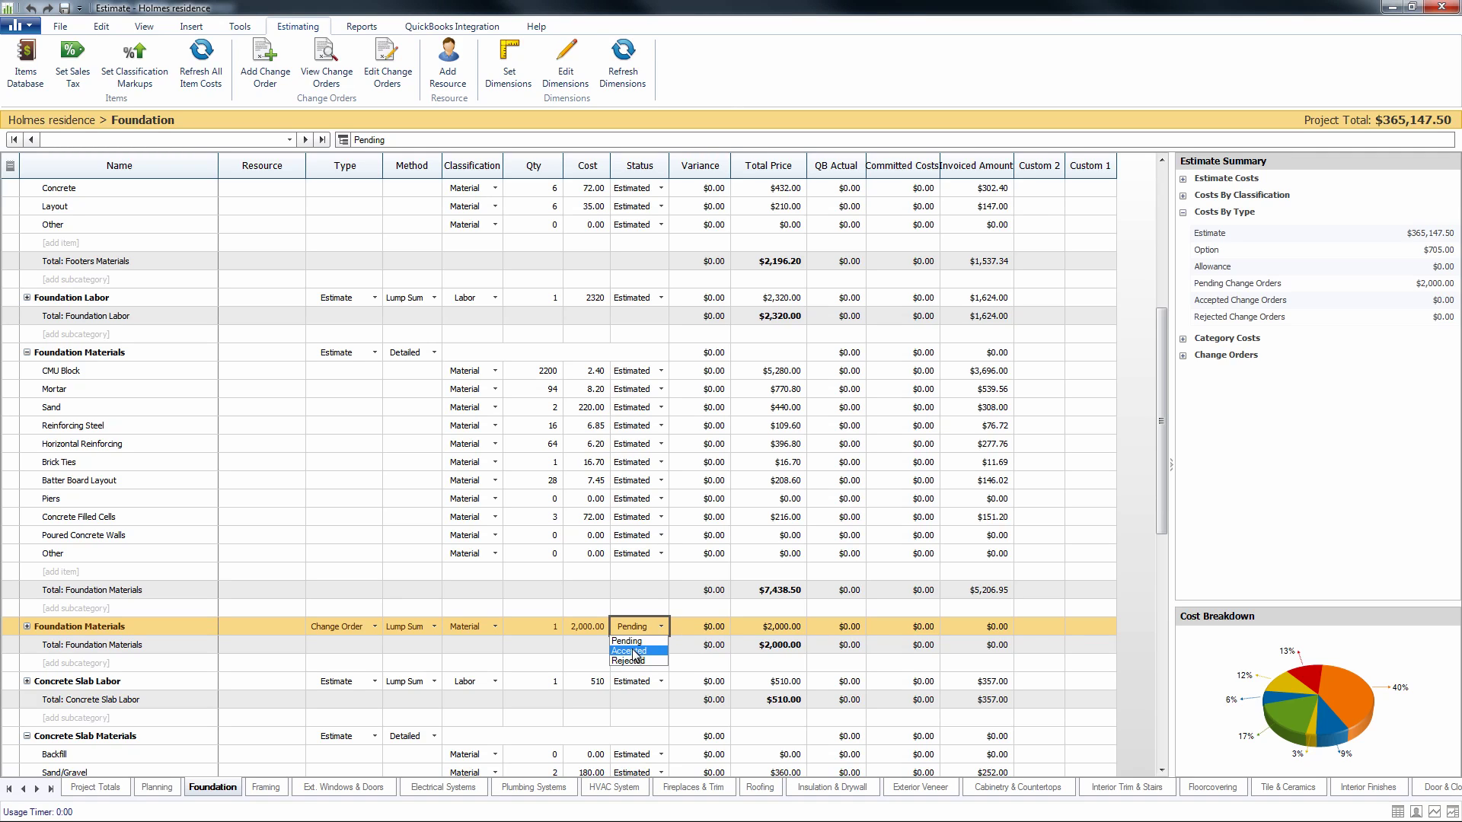
click(632, 652)
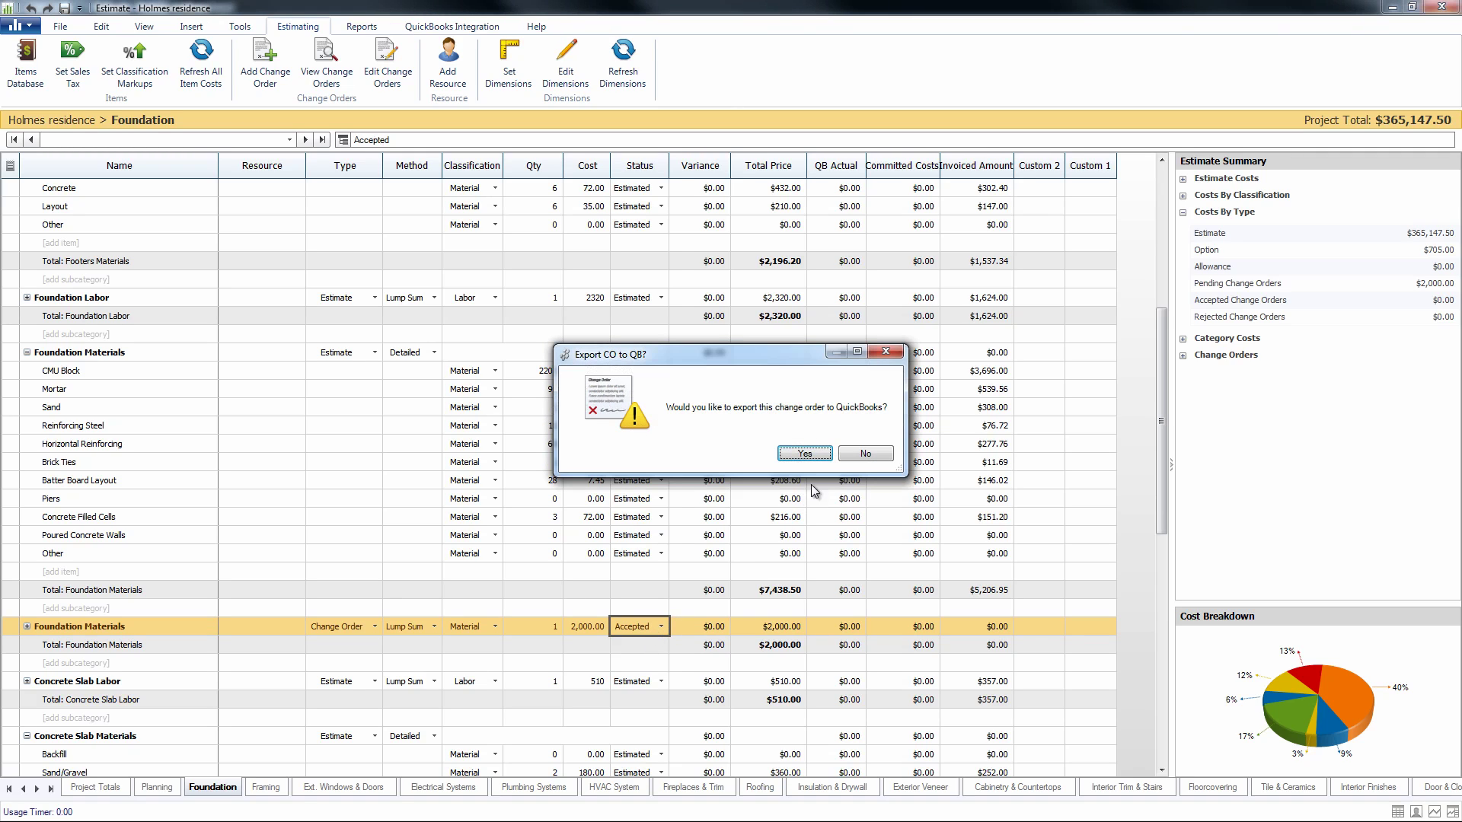
click(867, 455)
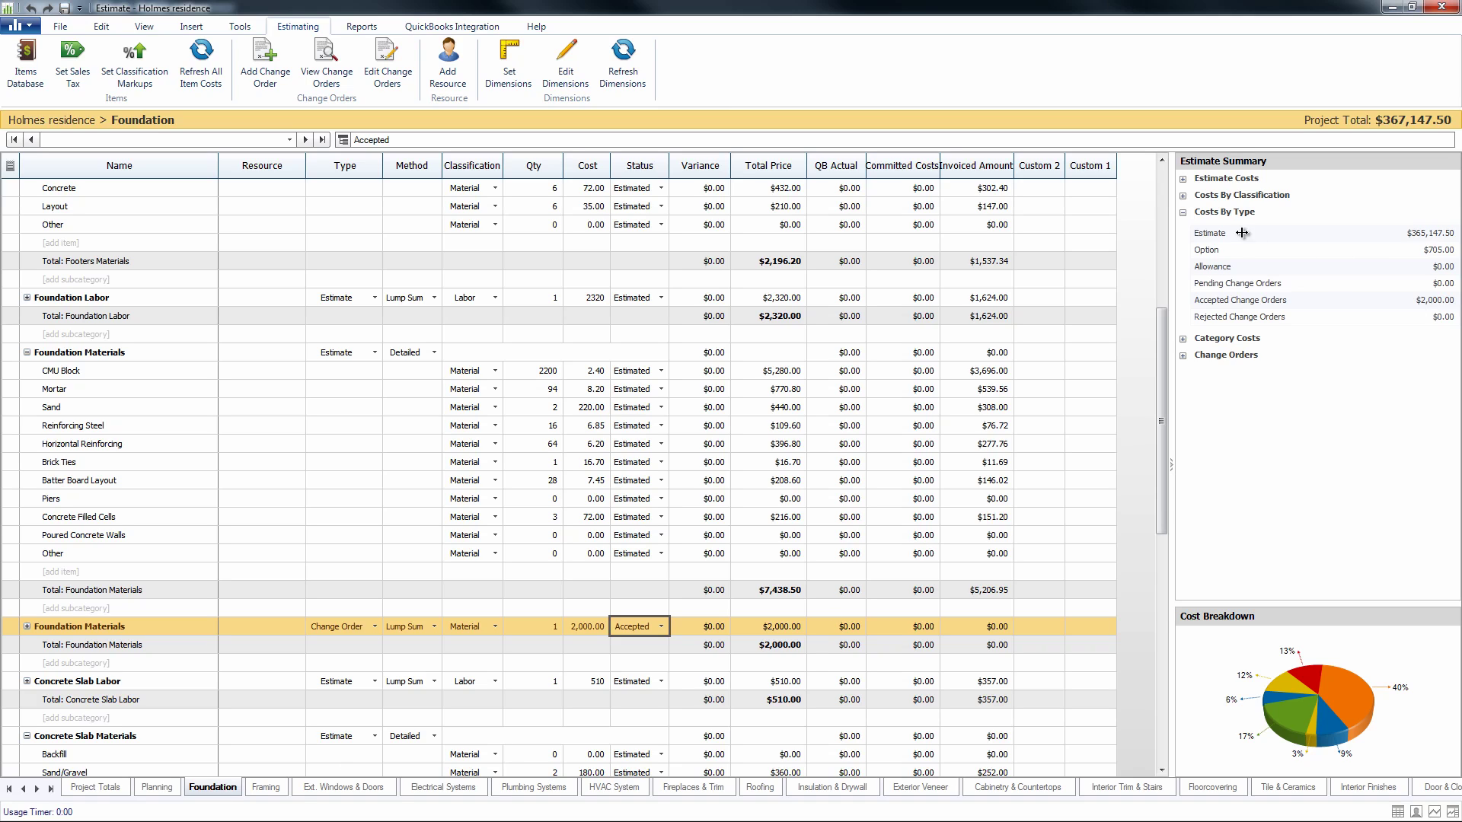
click(1183, 179)
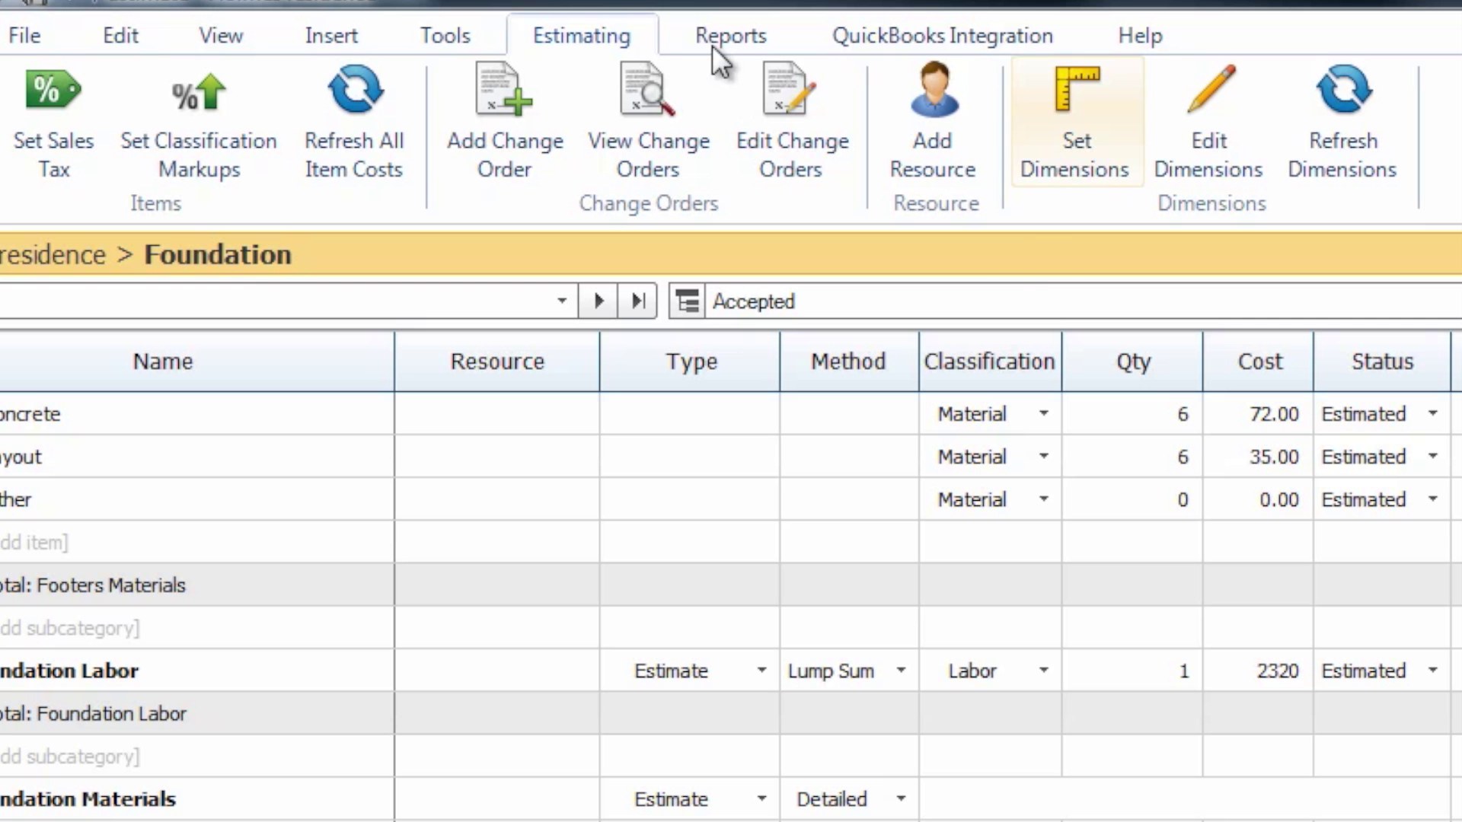
click(641, 130)
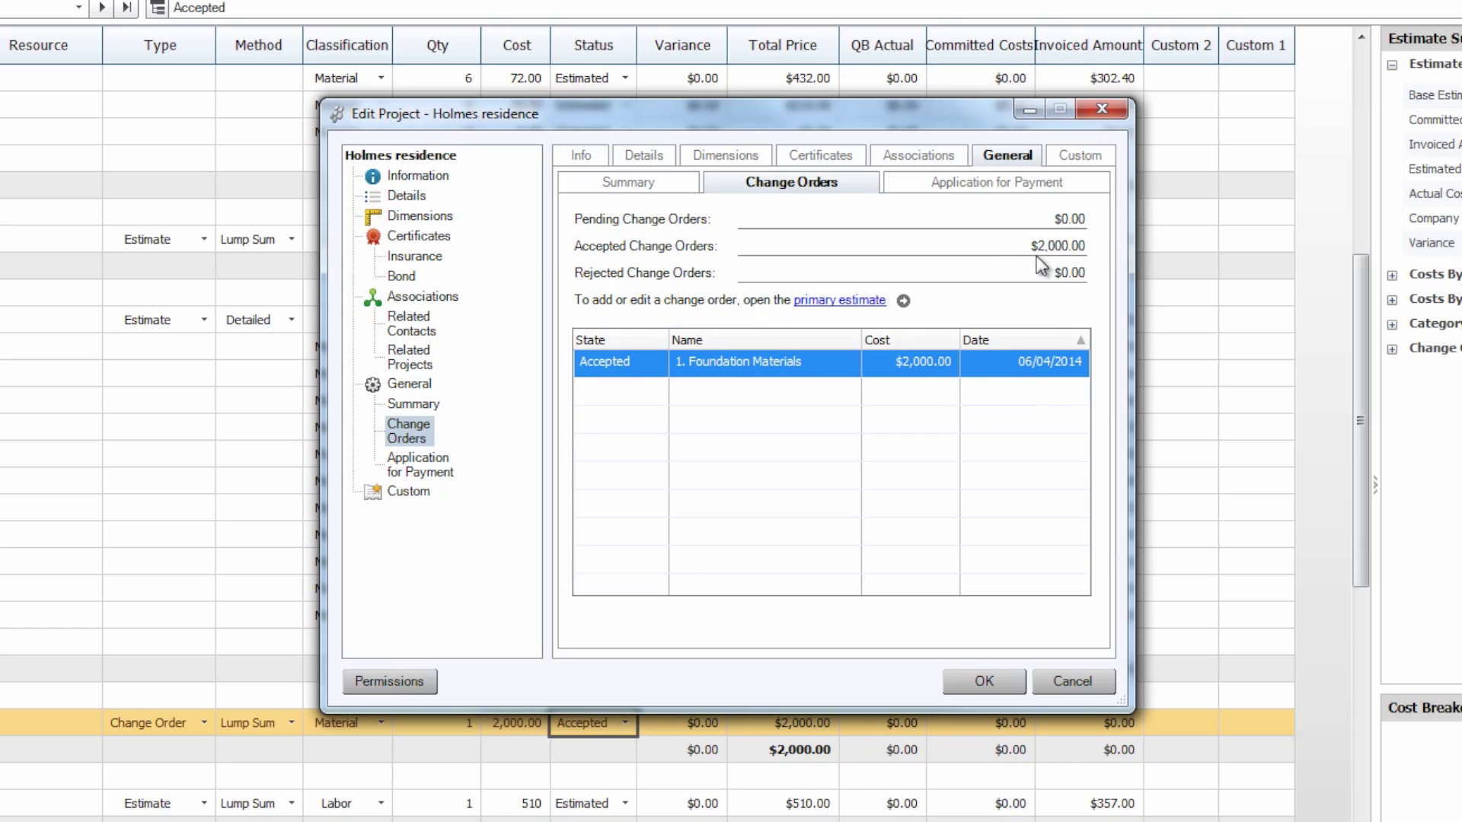
click(980, 685)
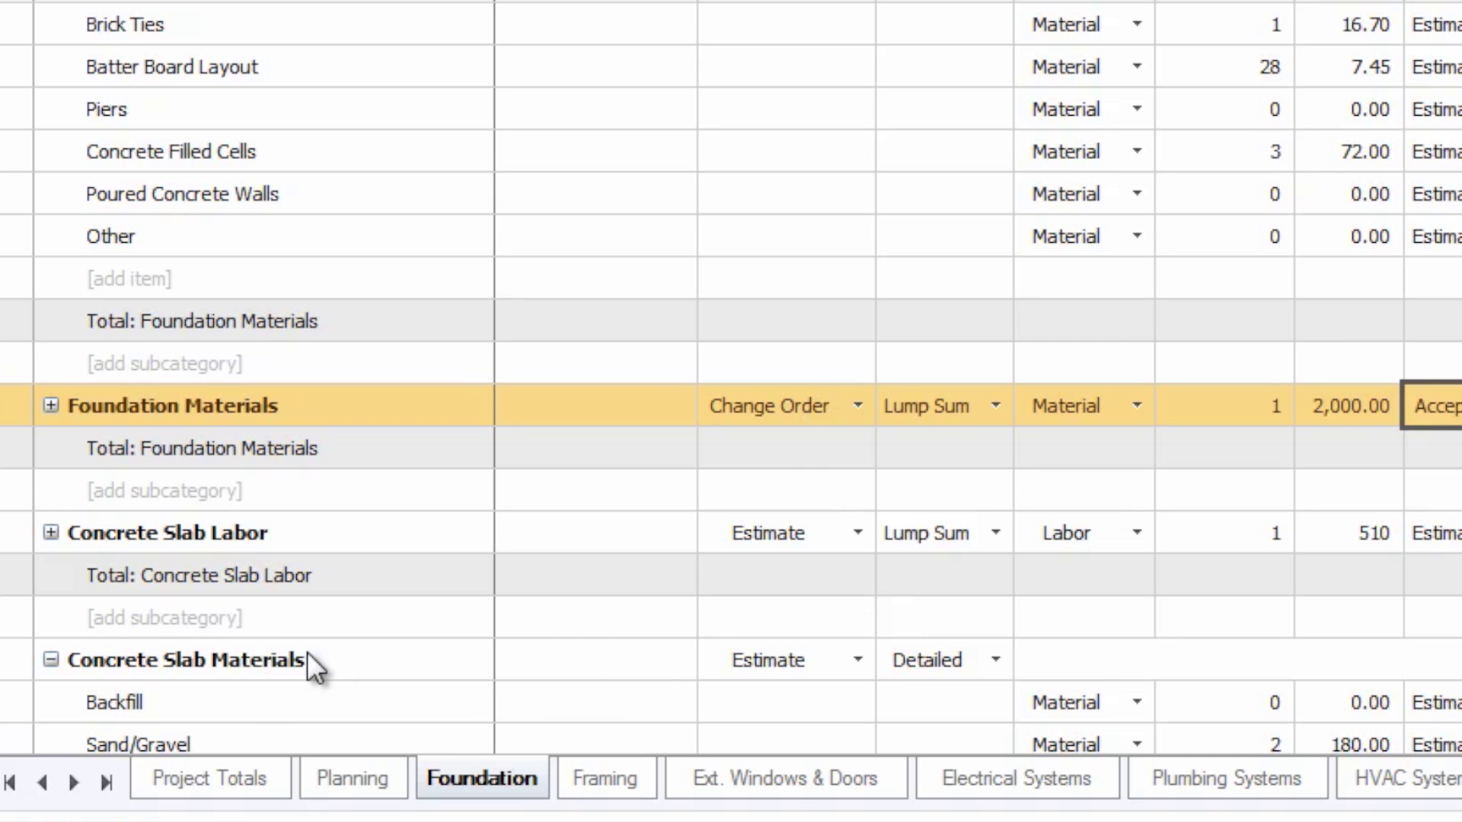
Step: Make Concrete Slab Materials an Accepted change order added to existing change order 1
click(857, 659)
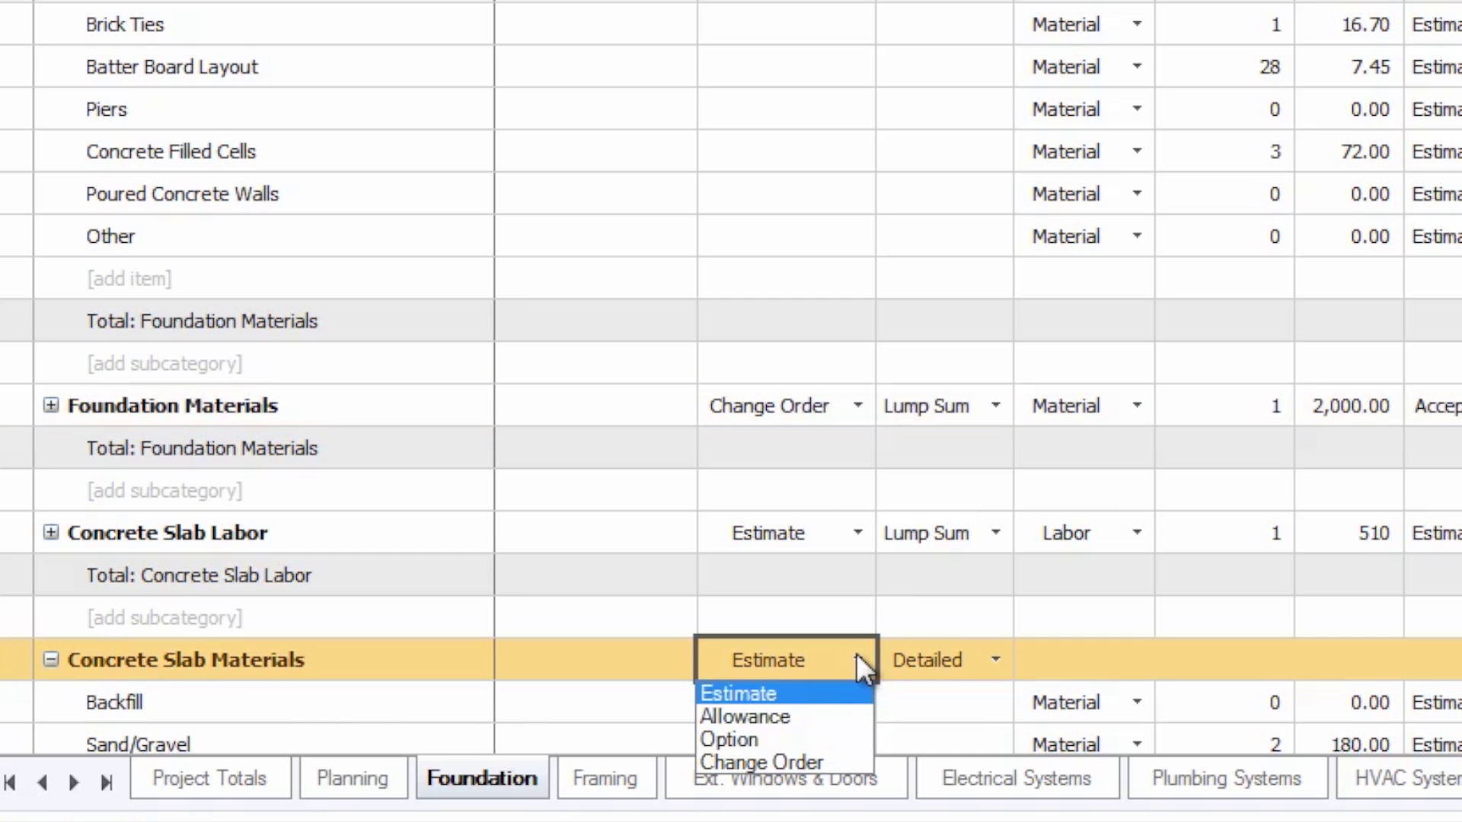
click(757, 762)
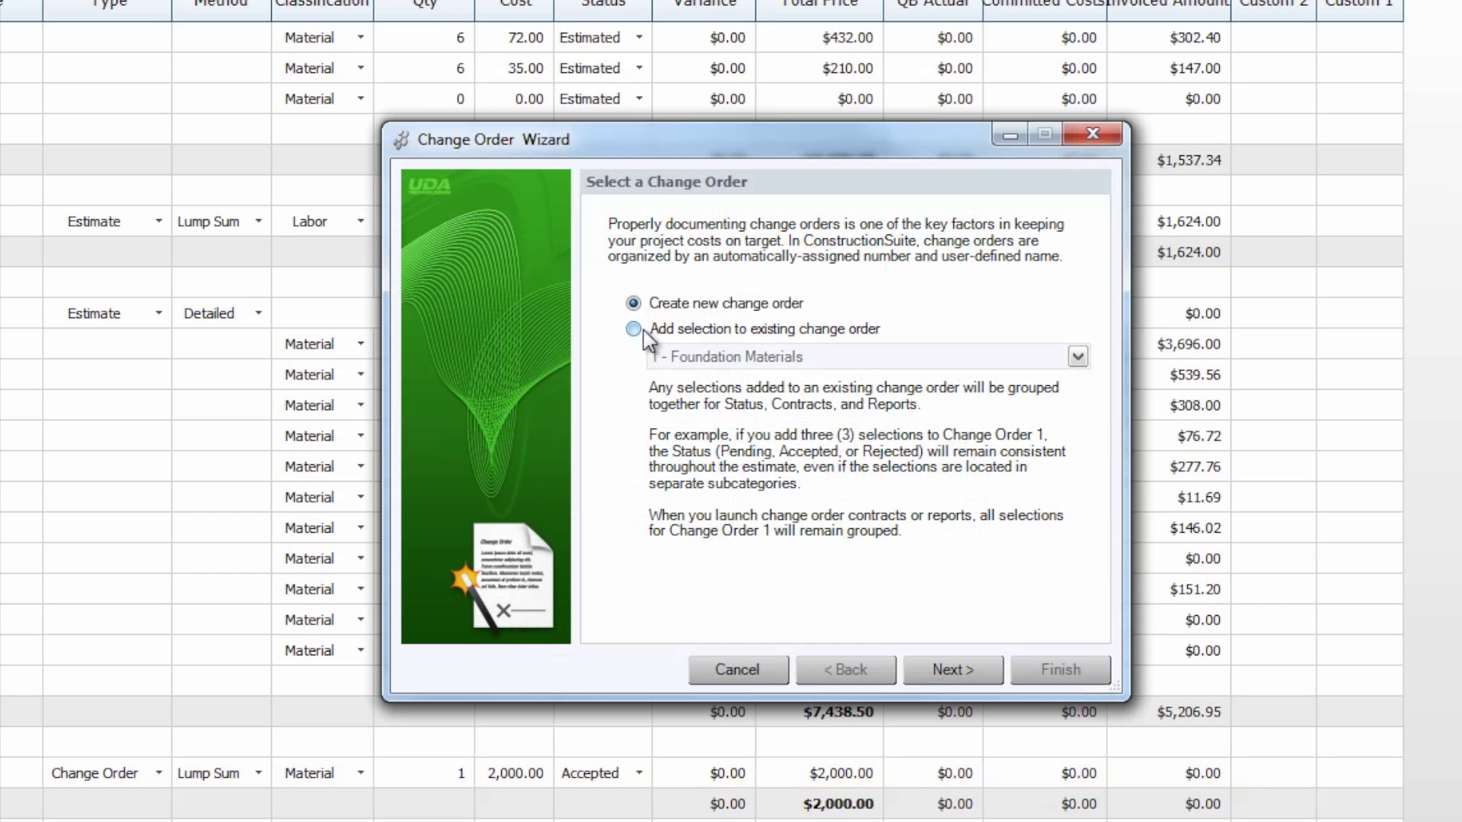
click(658, 361)
click(941, 667)
click(967, 675)
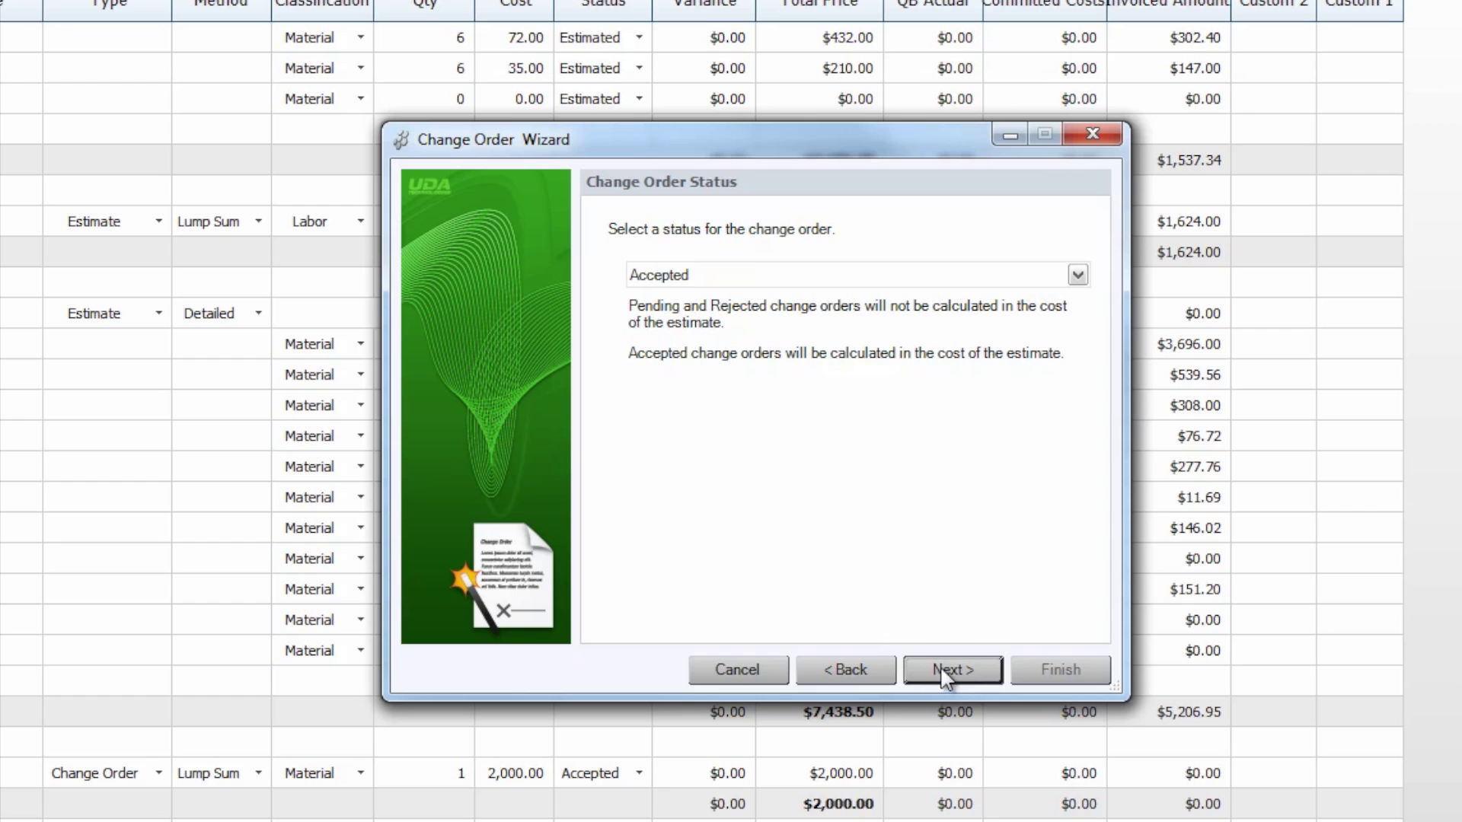
click(952, 661)
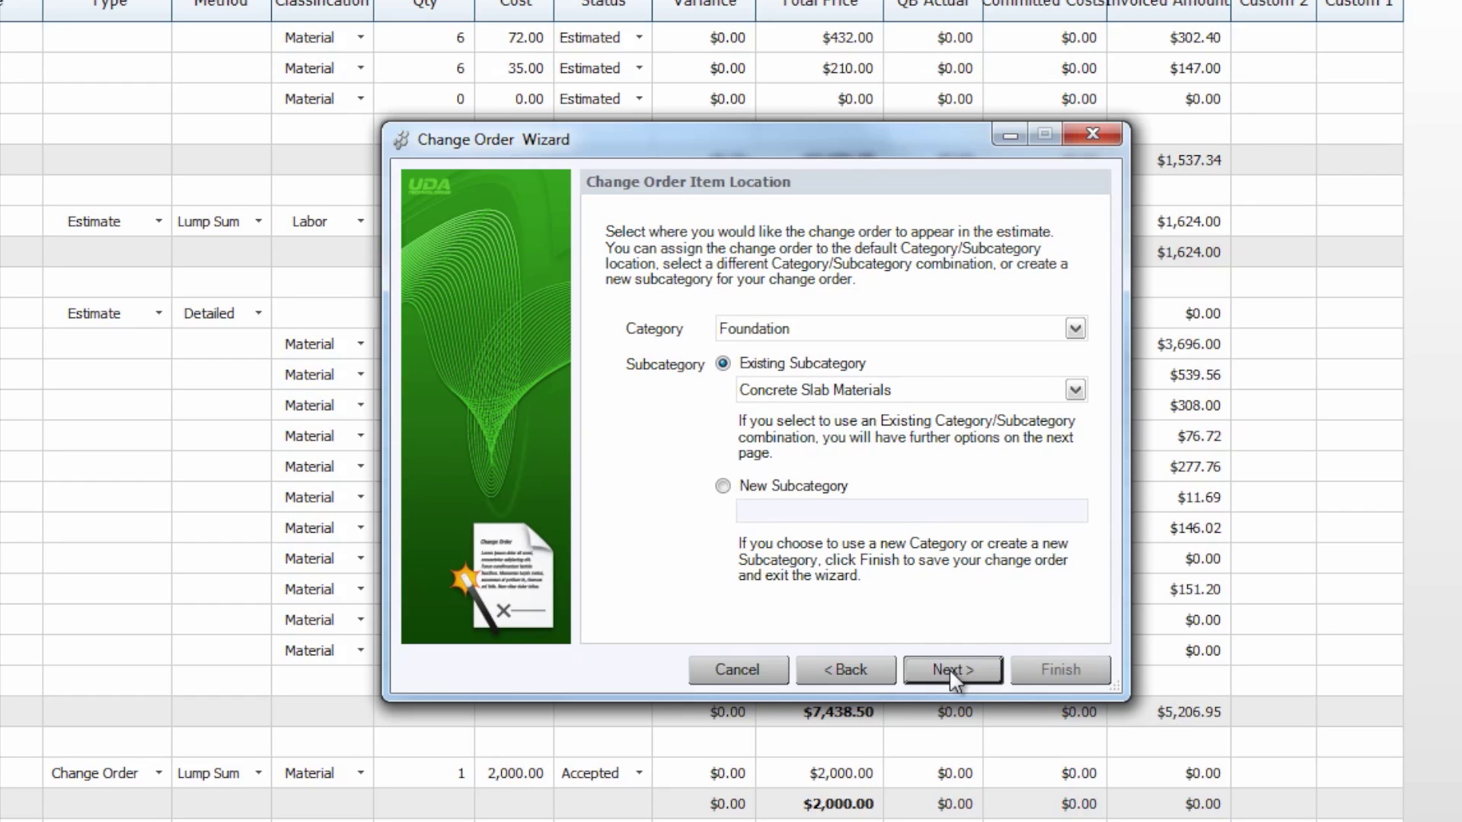
click(949, 669)
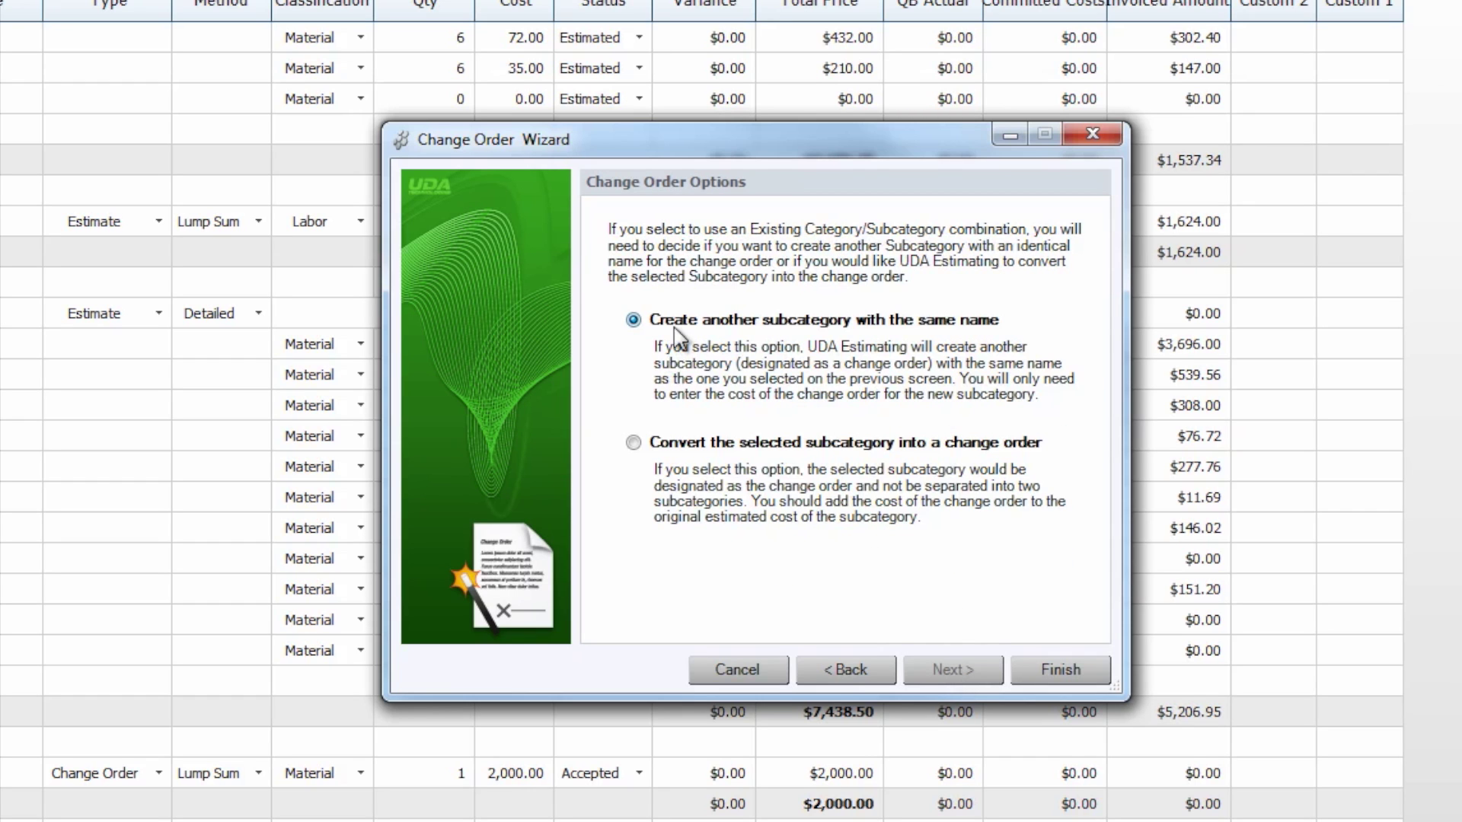
click(1060, 669)
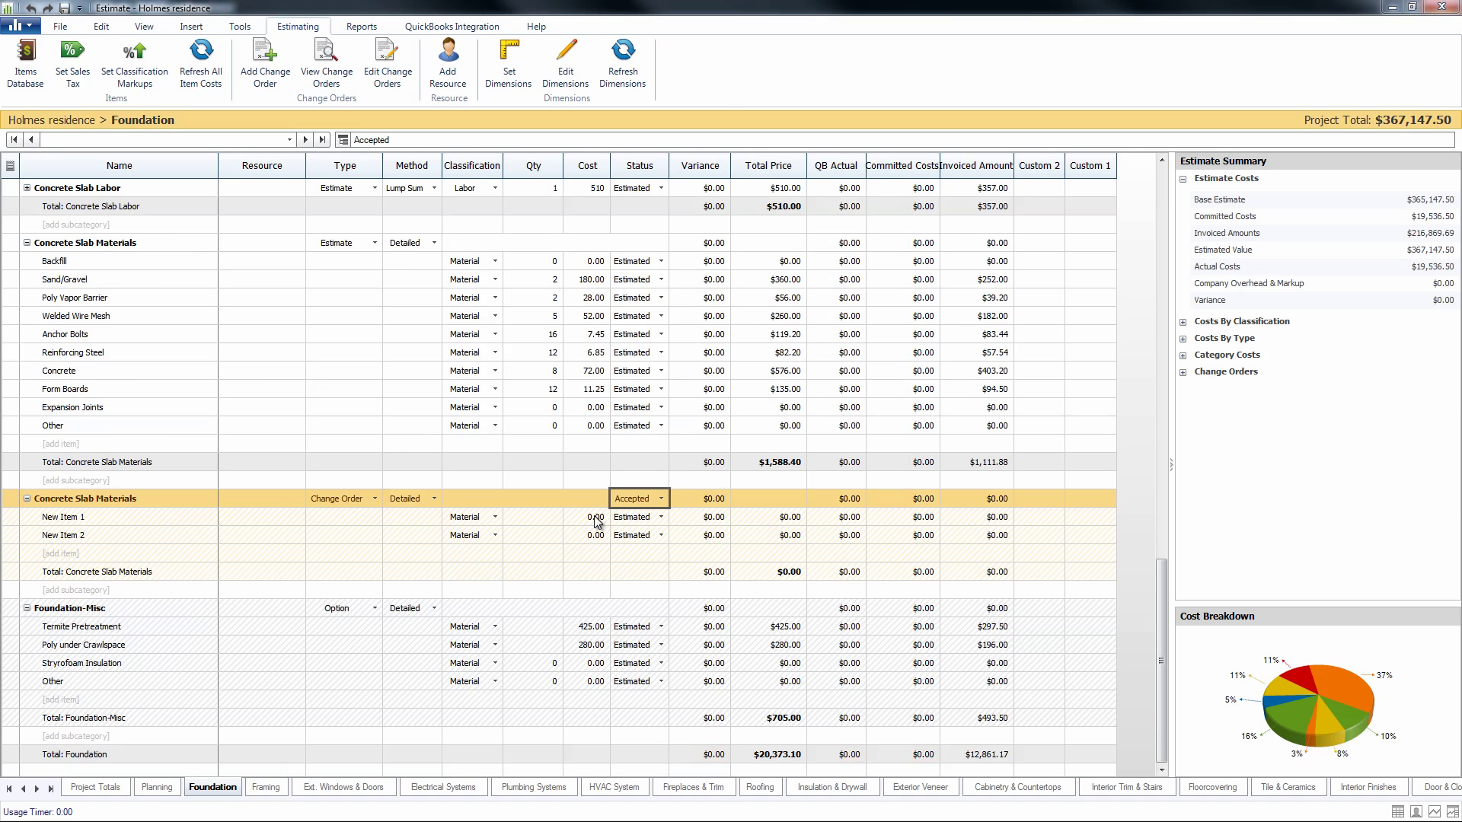
Step: Enter costs 200 and 500 for New Items 1 and 2, then show costs by type
click(597, 522)
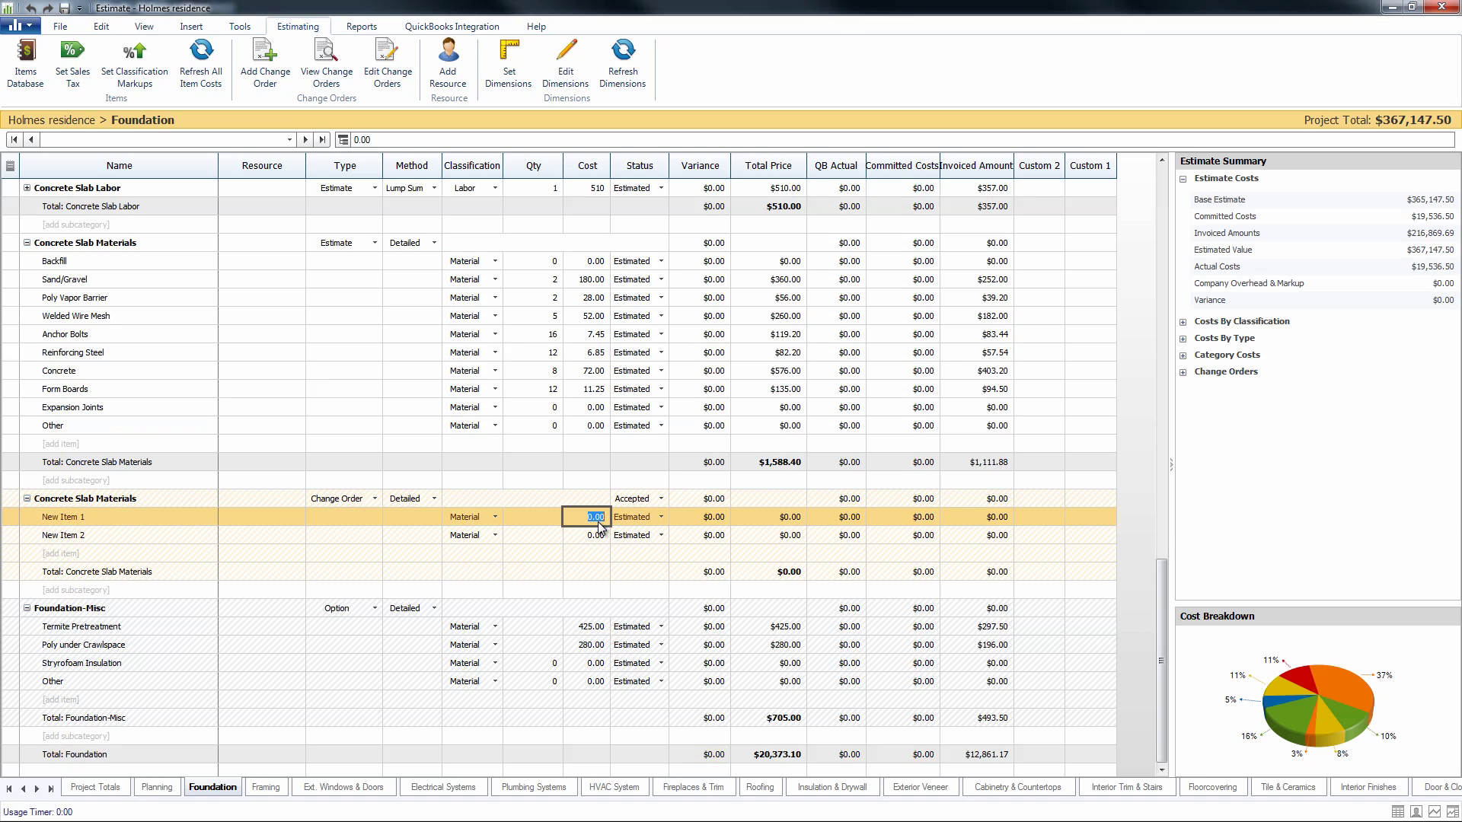
text(200)
click(592, 536)
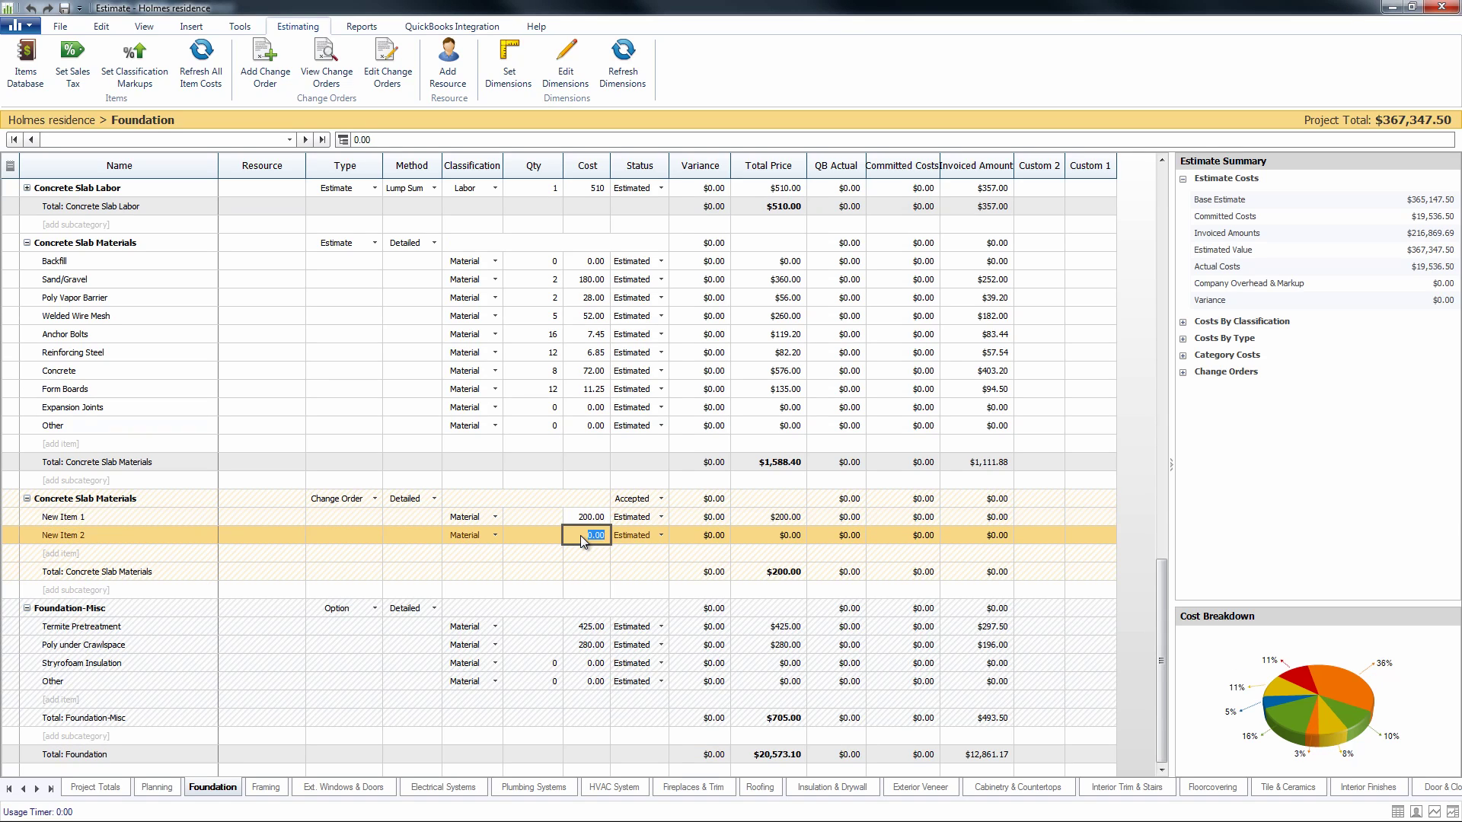
text(5)
click(874, 572)
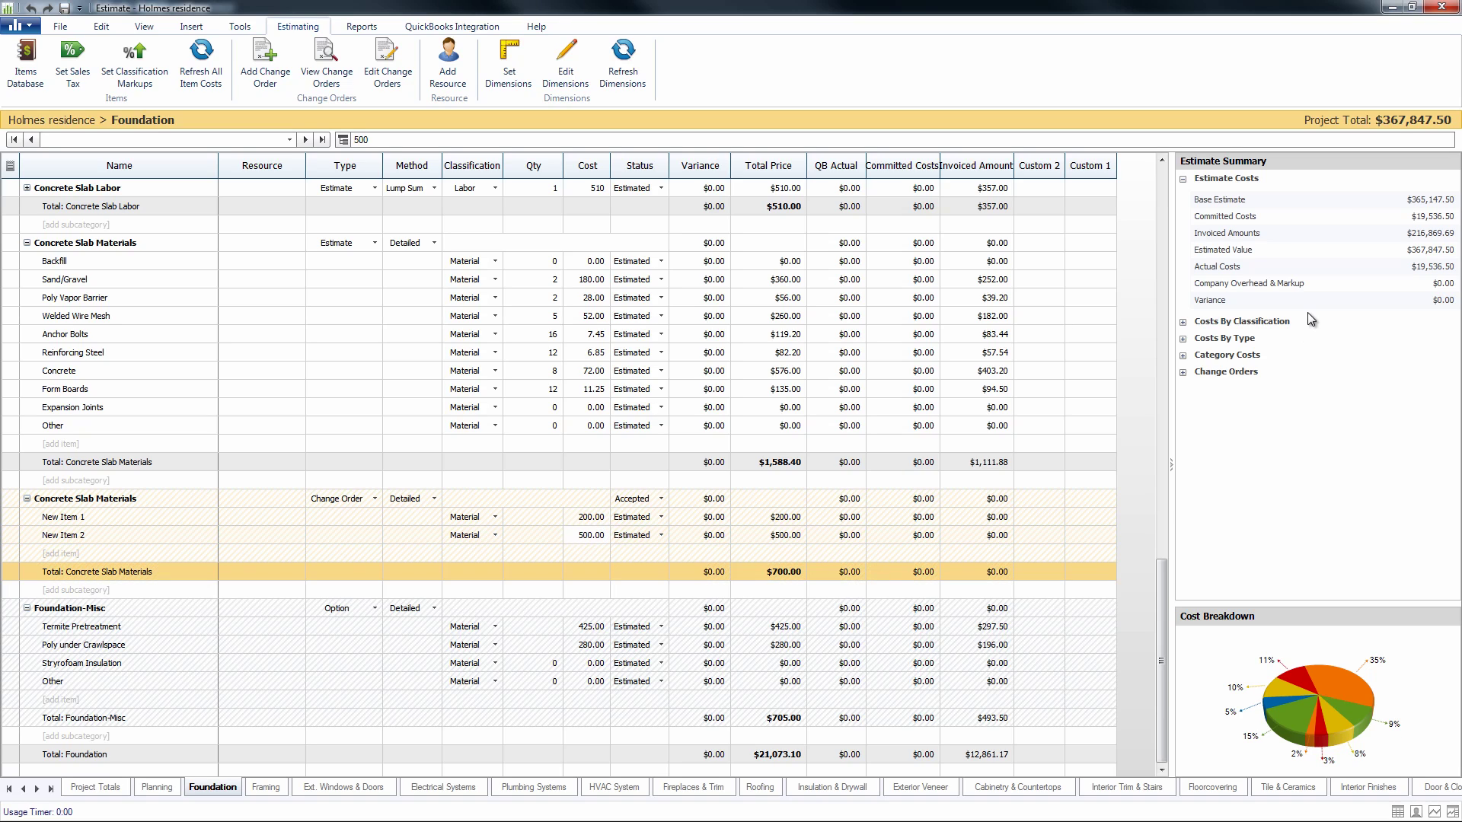
click(1183, 338)
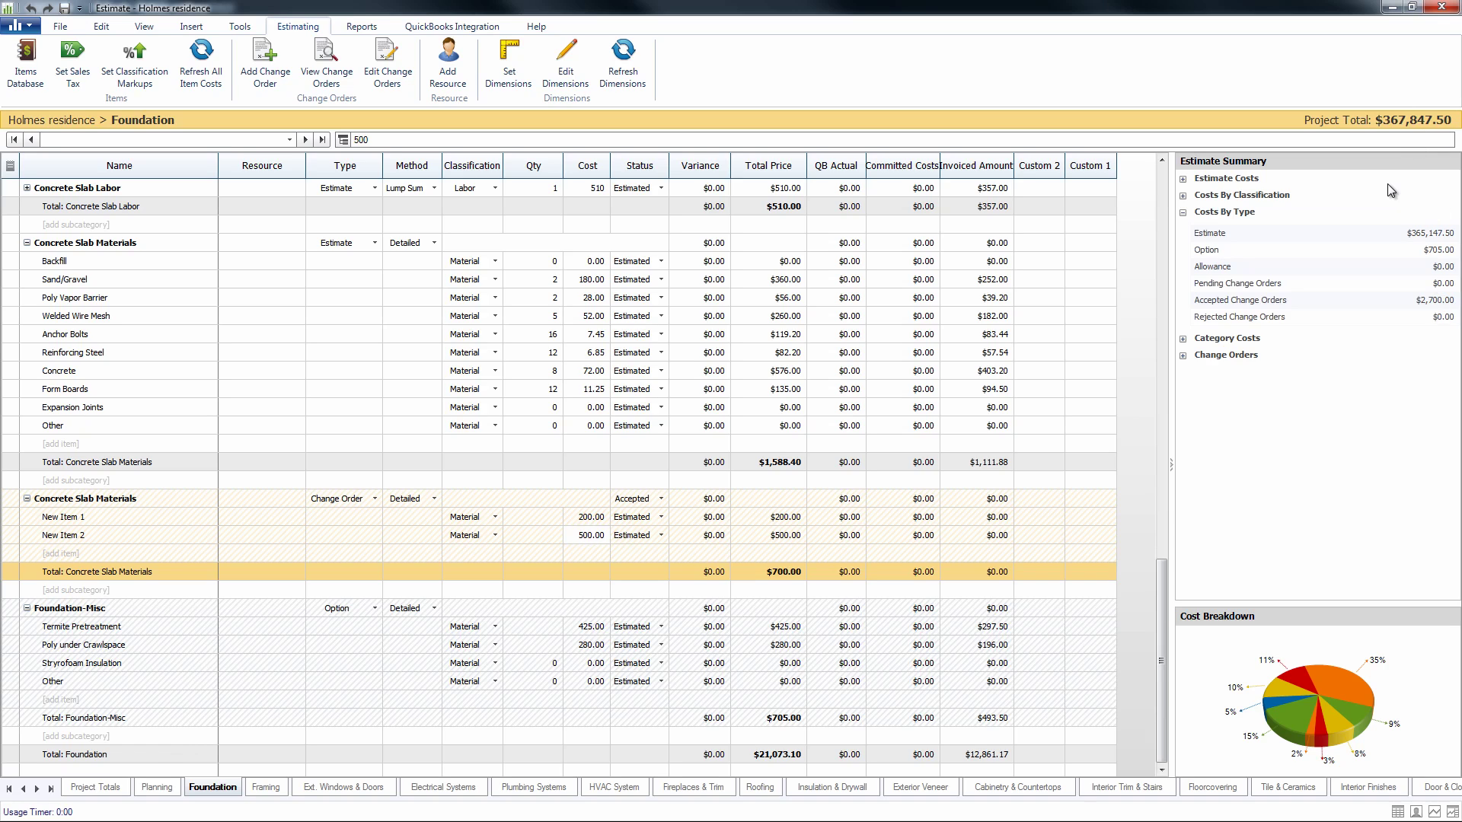
Step: Convert the $705 Foundation-Misc subcategory itself into a new Pending change order
click(363, 480)
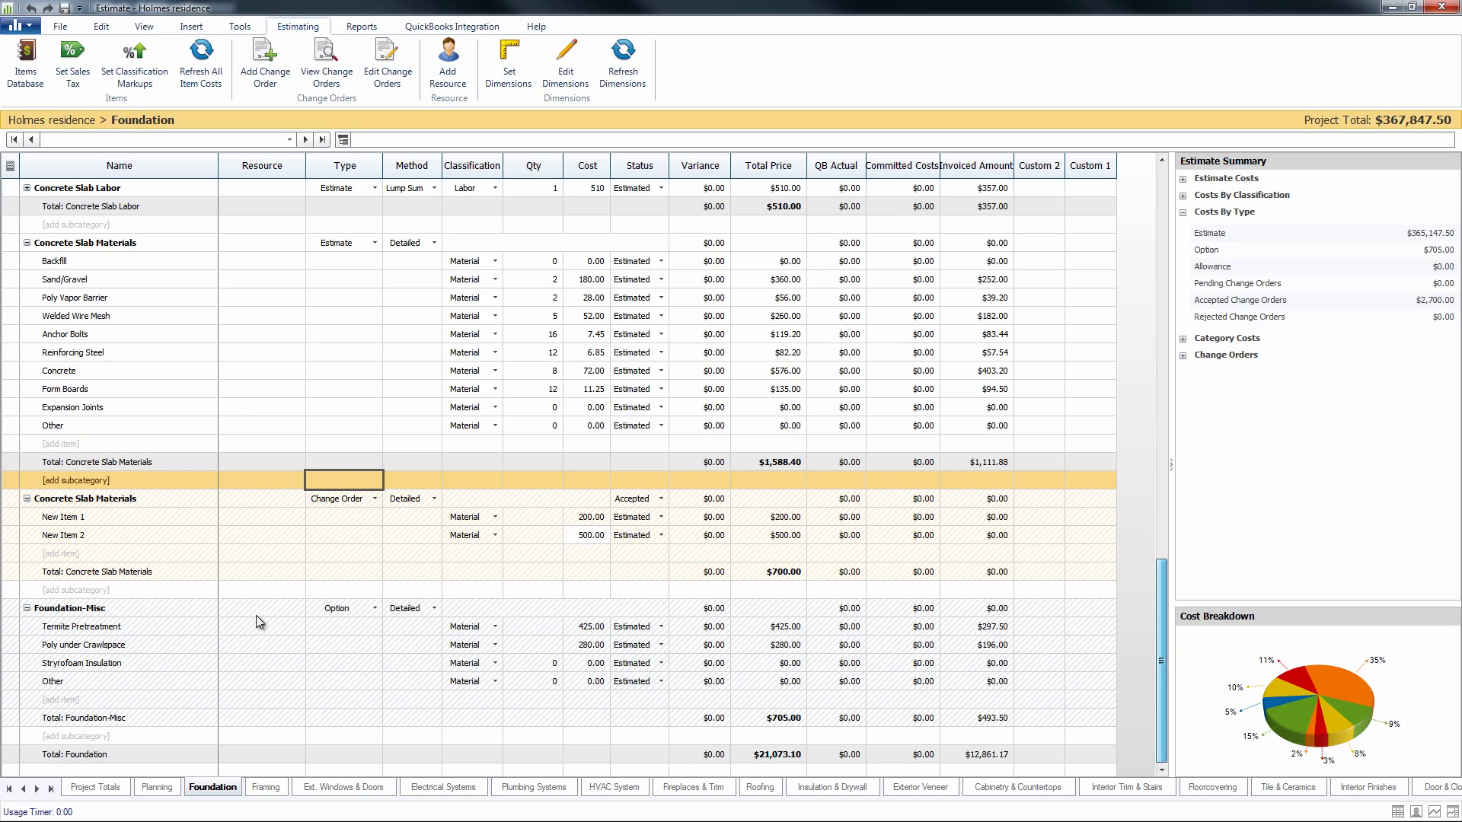
click(375, 608)
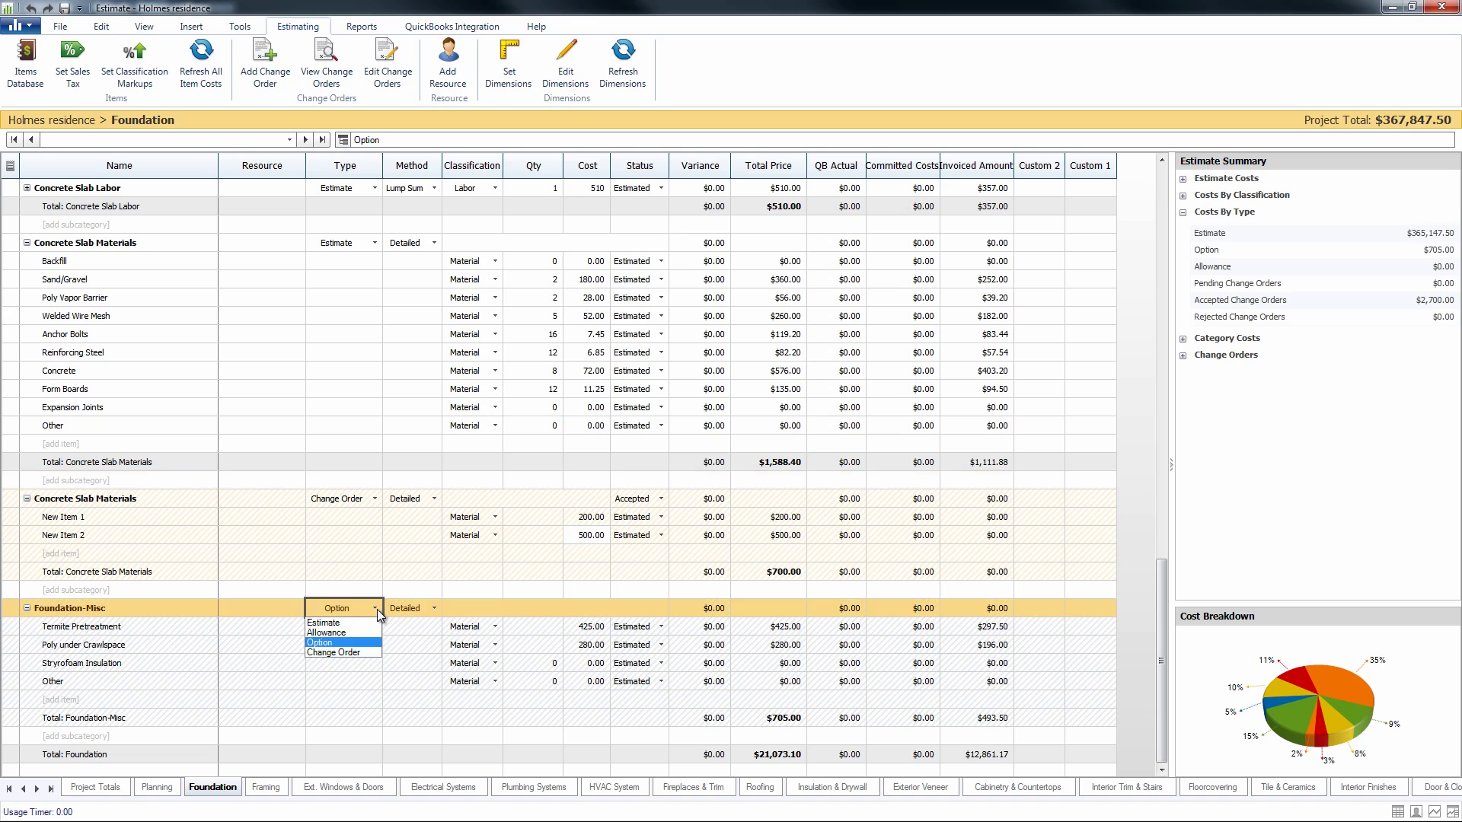
click(341, 653)
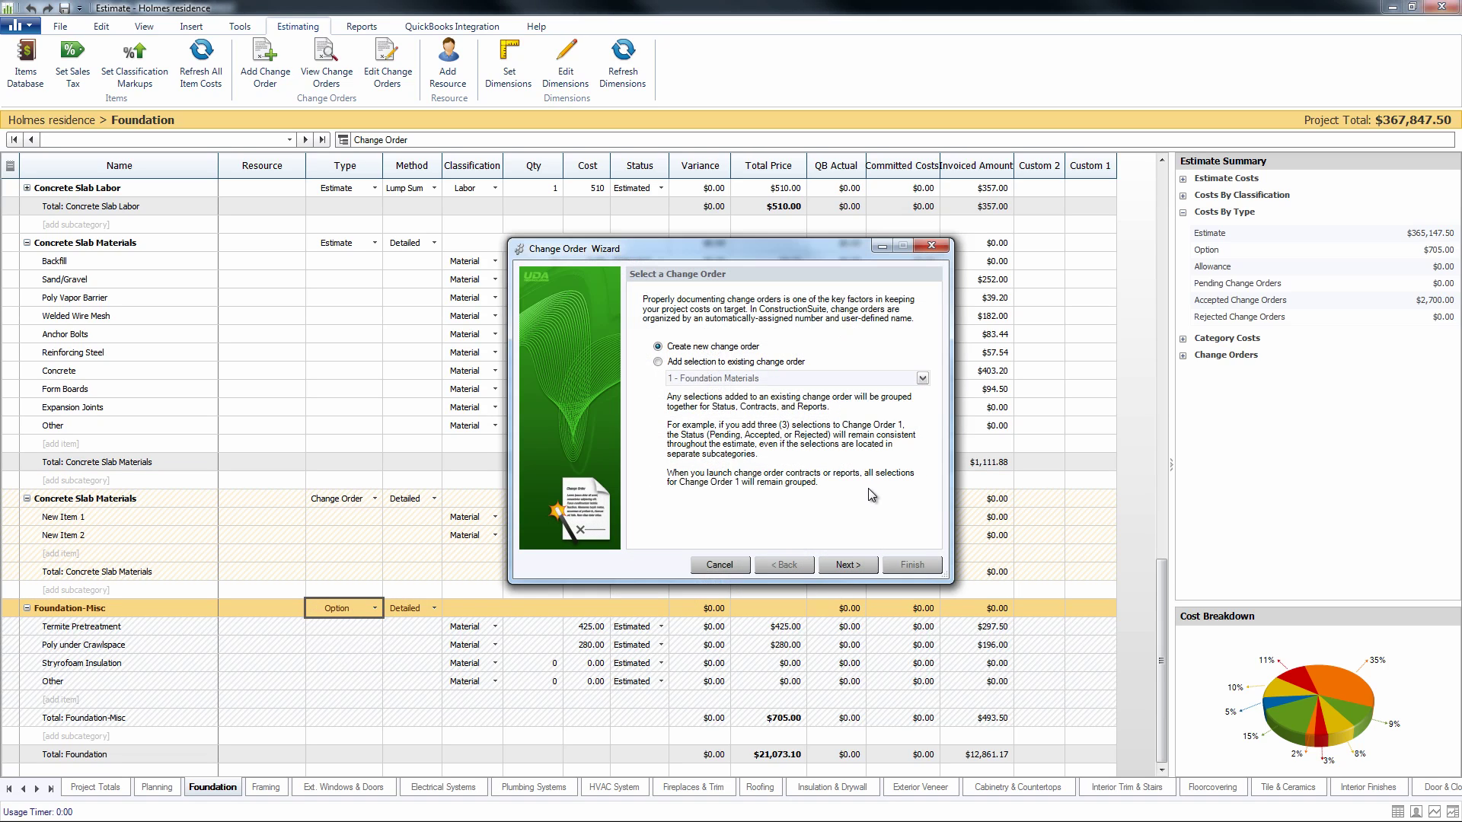
click(843, 565)
click(844, 565)
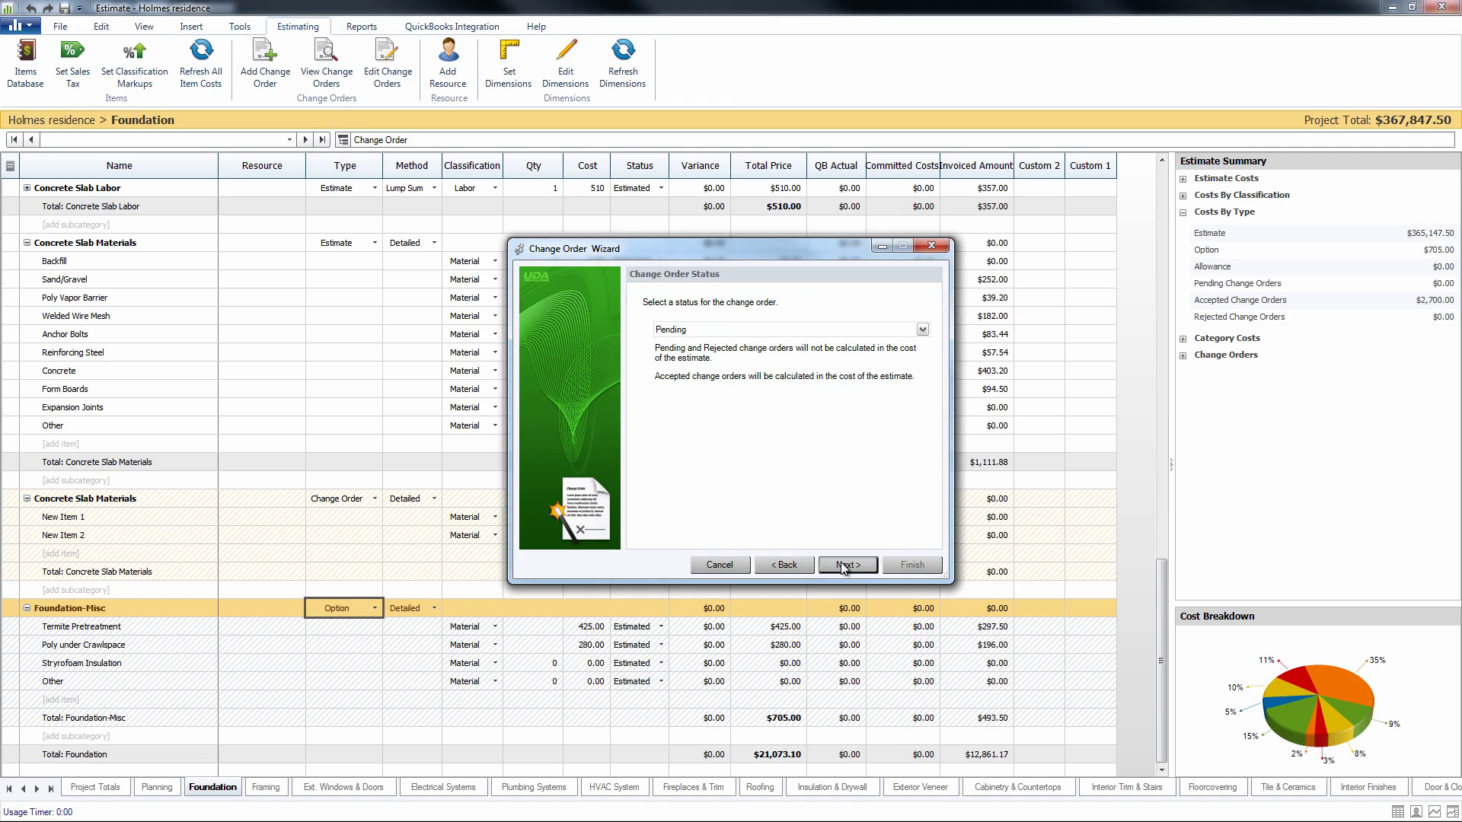
click(844, 564)
click(844, 565)
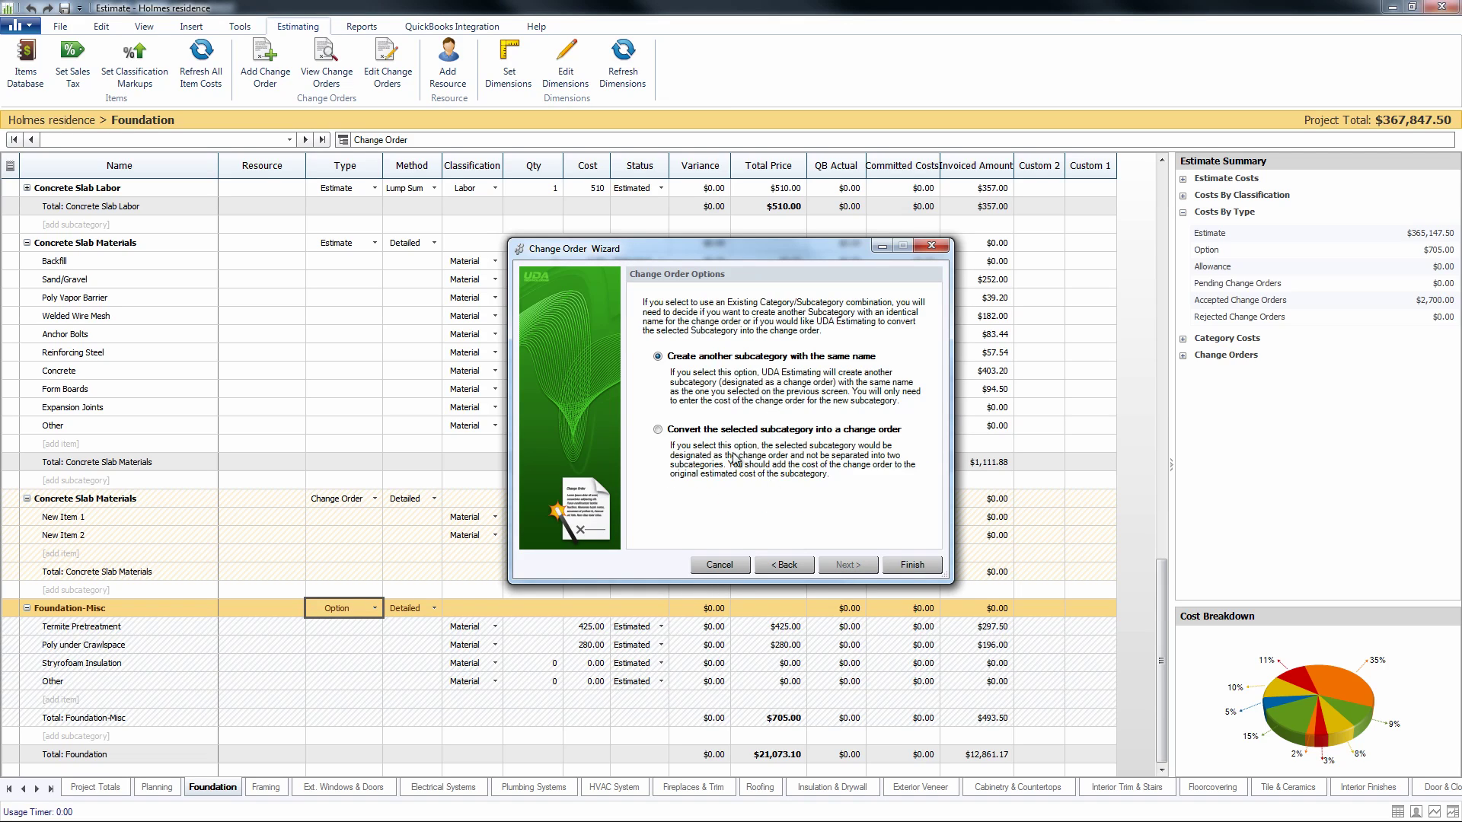
click(657, 429)
click(906, 564)
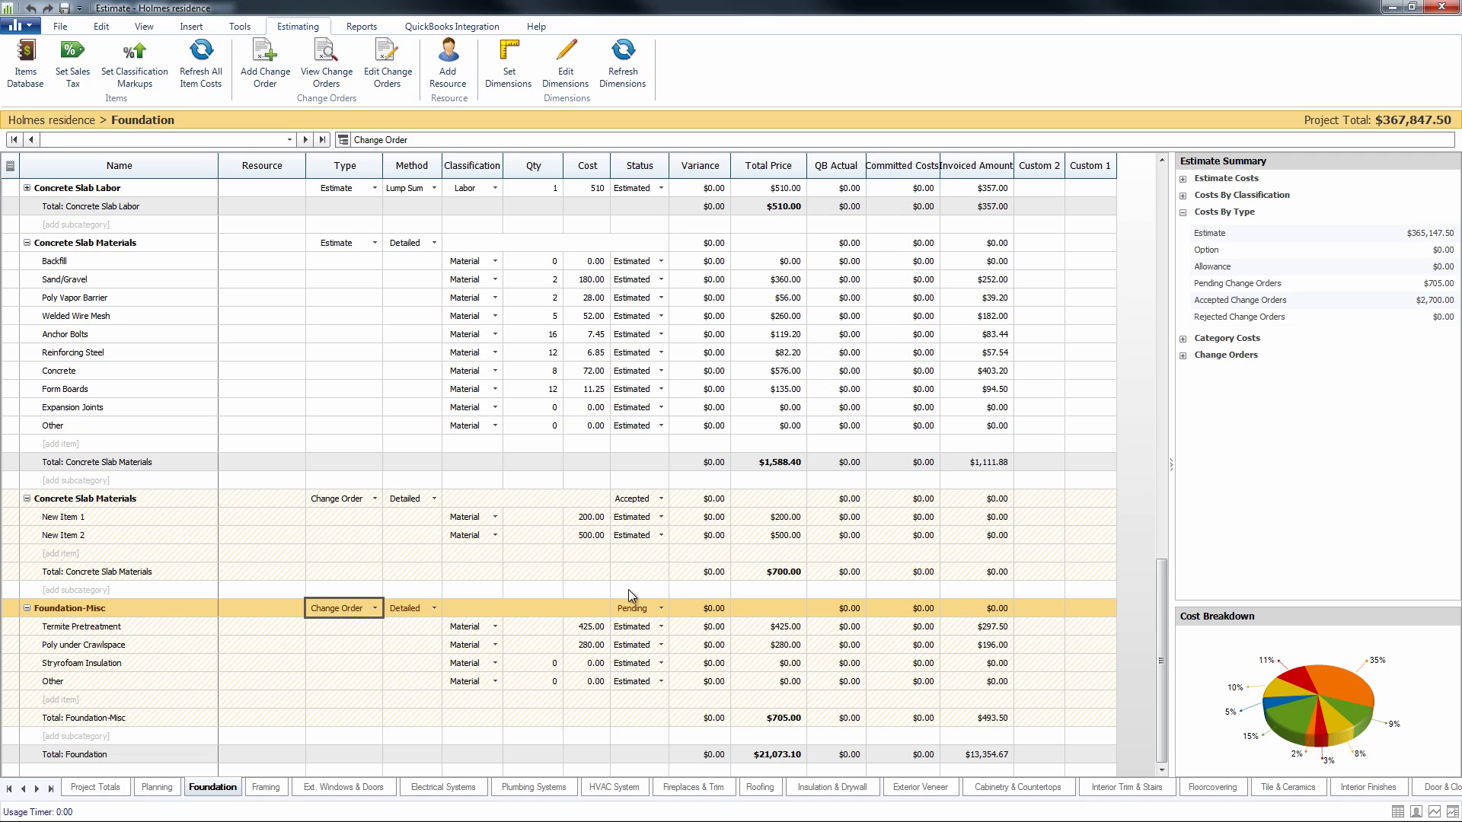
Step: Mark Foundation-Misc Accepted without a QuickBooks export, then confirm accepted totals reach $3,405.00
click(661, 610)
click(638, 627)
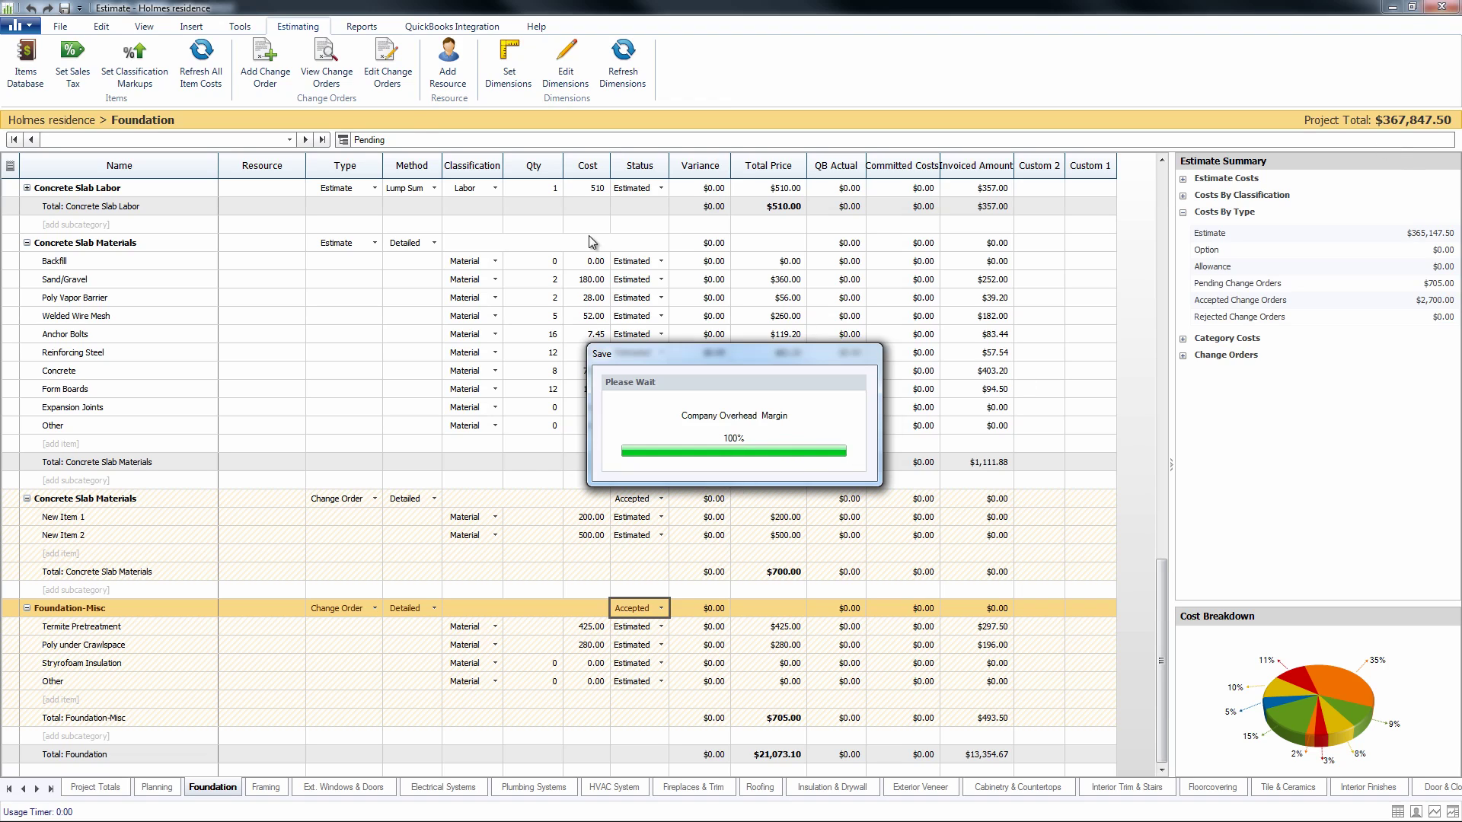
click(868, 454)
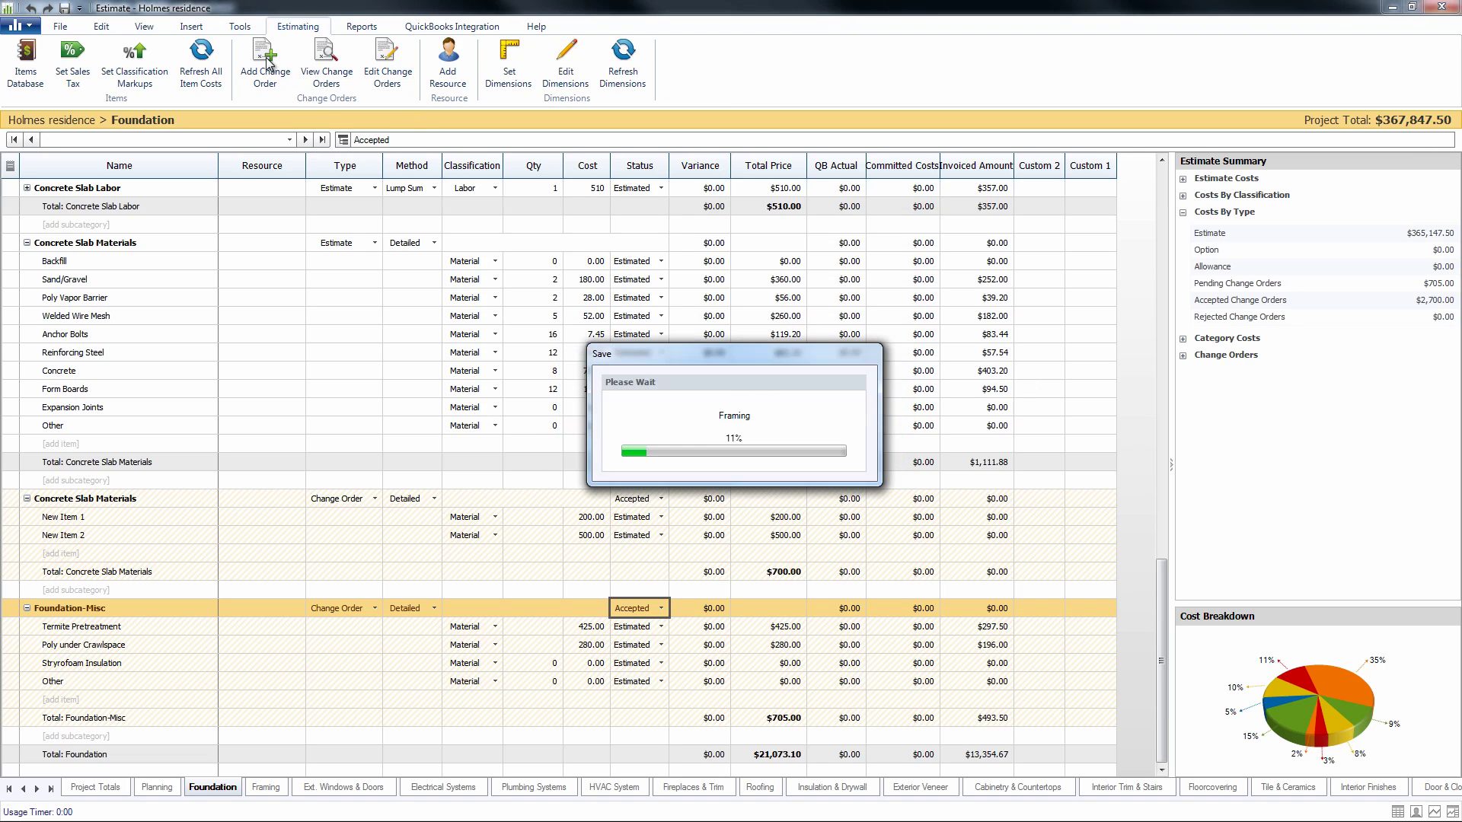
click(326, 68)
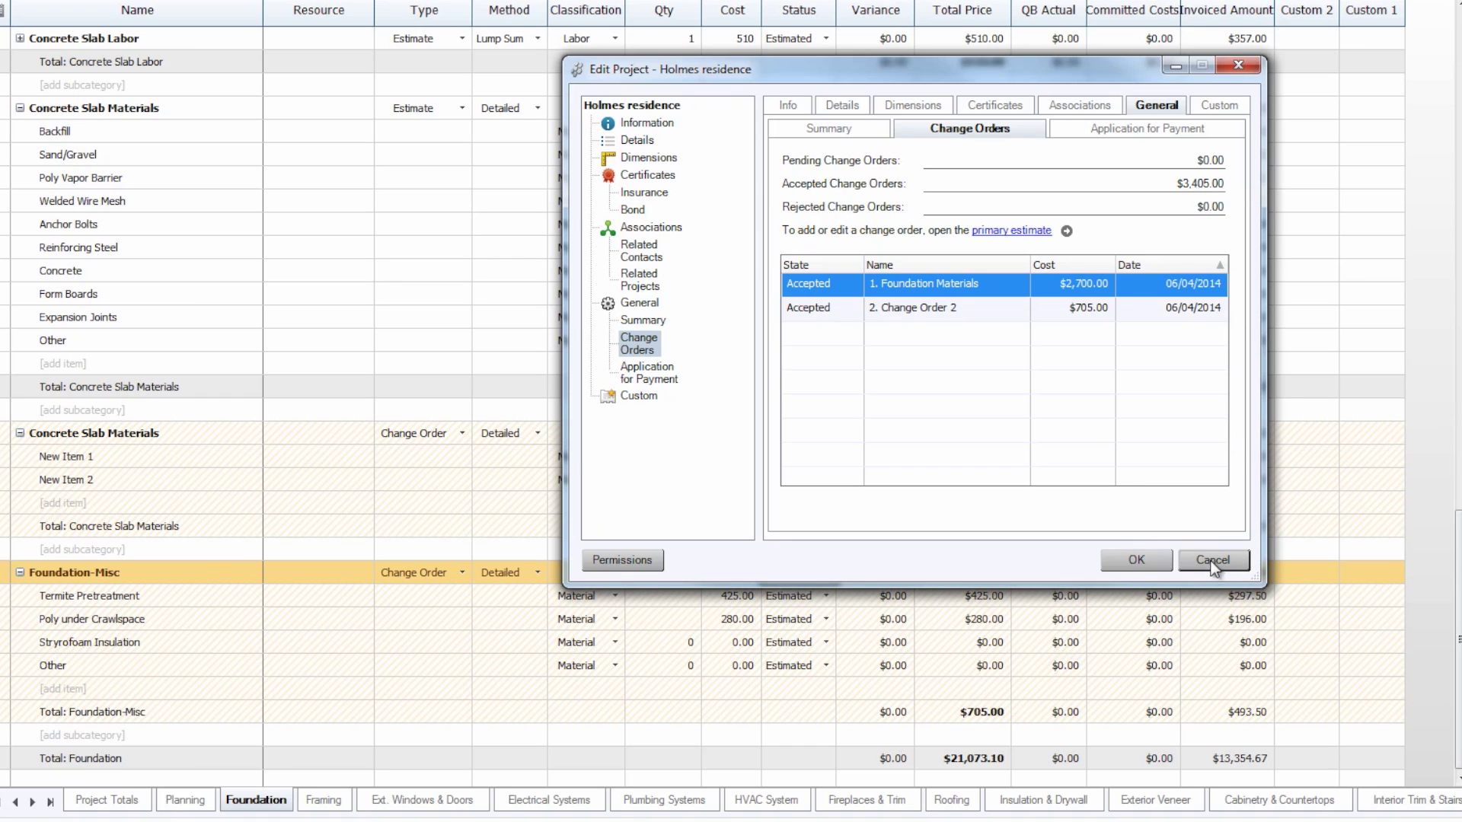
click(1133, 562)
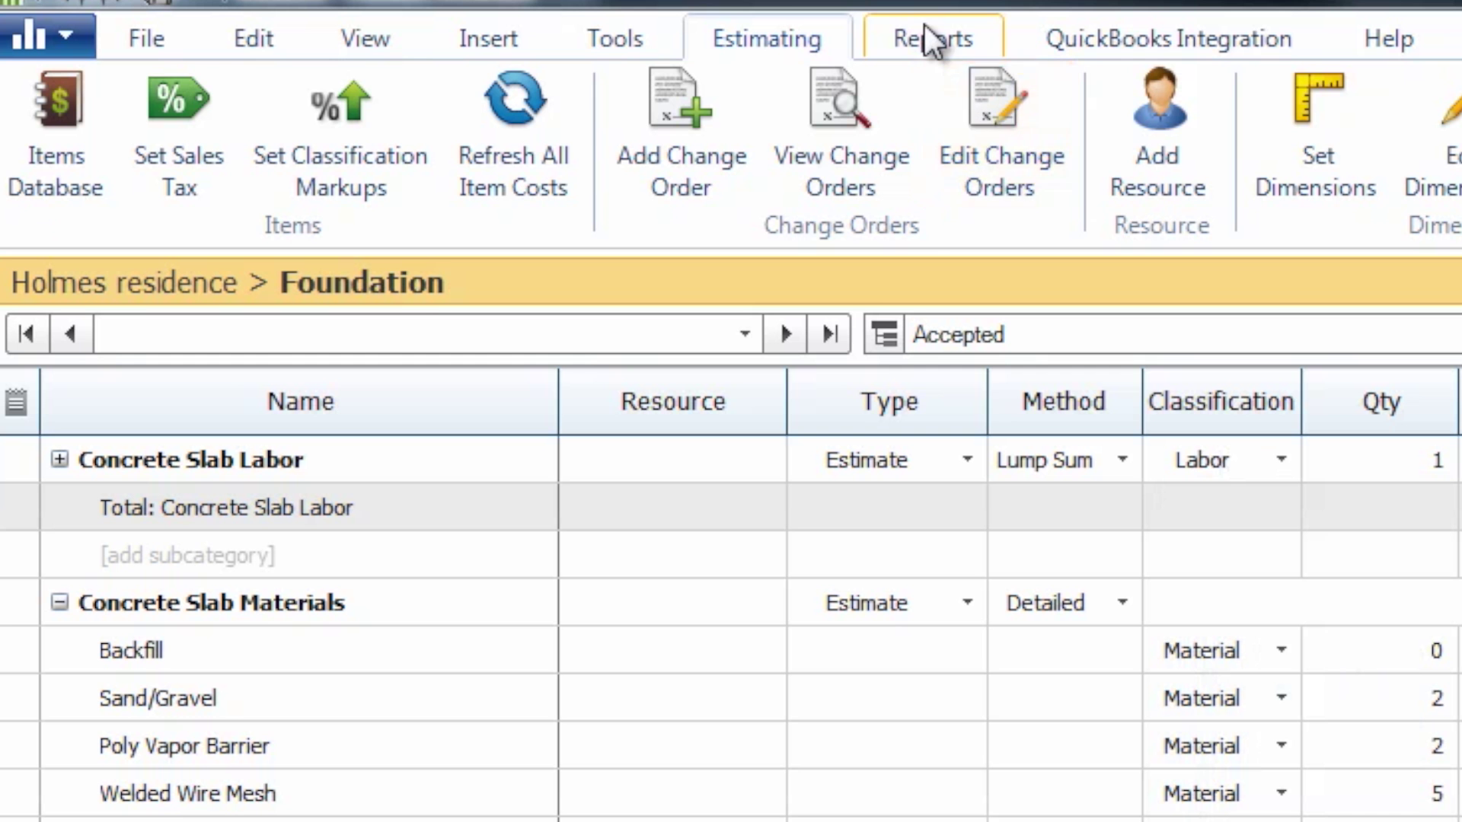
Step: Run the Change Order Summary Report from the Customer Reports list
click(359, 26)
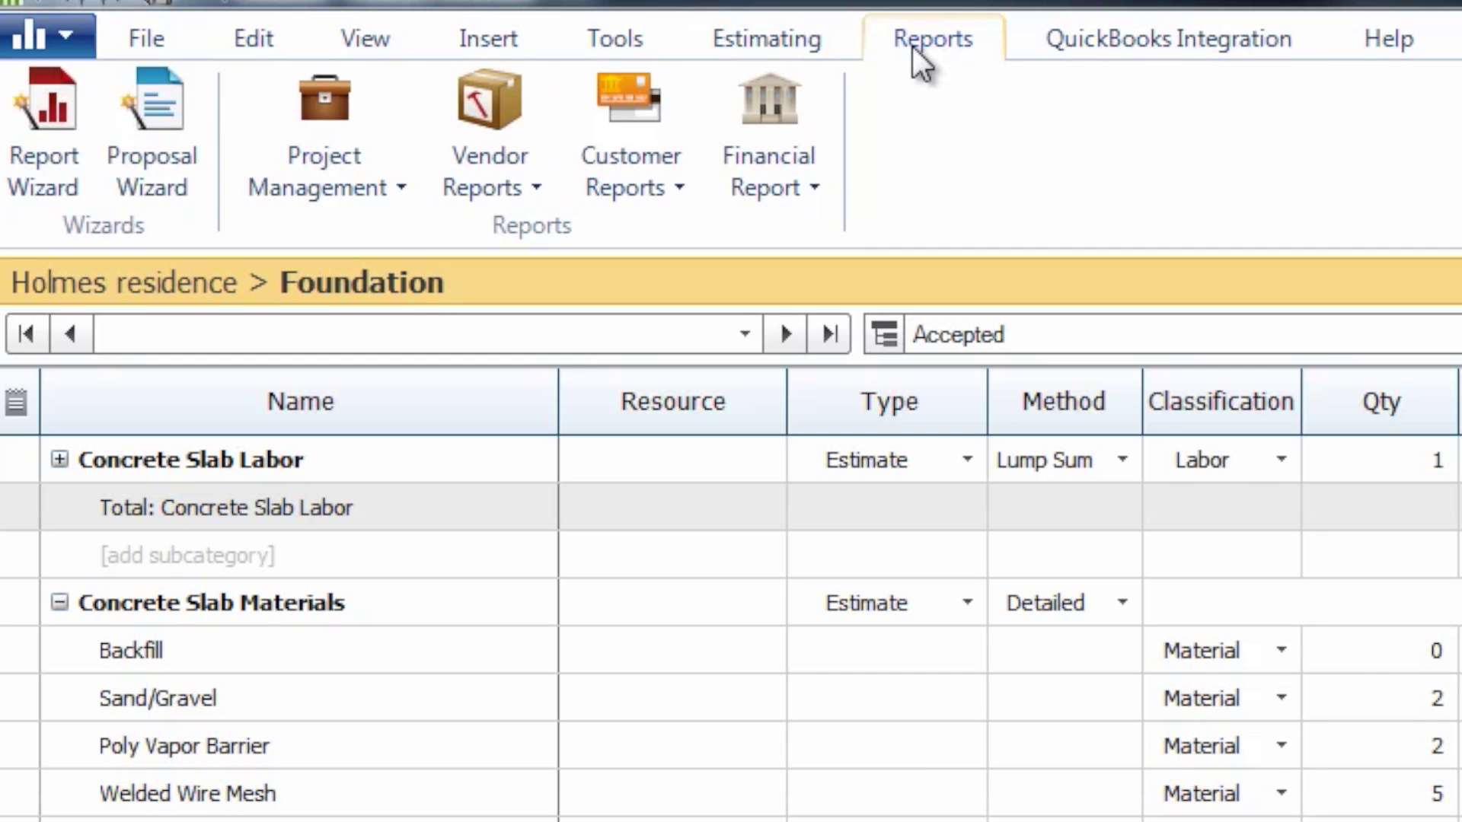
click(627, 167)
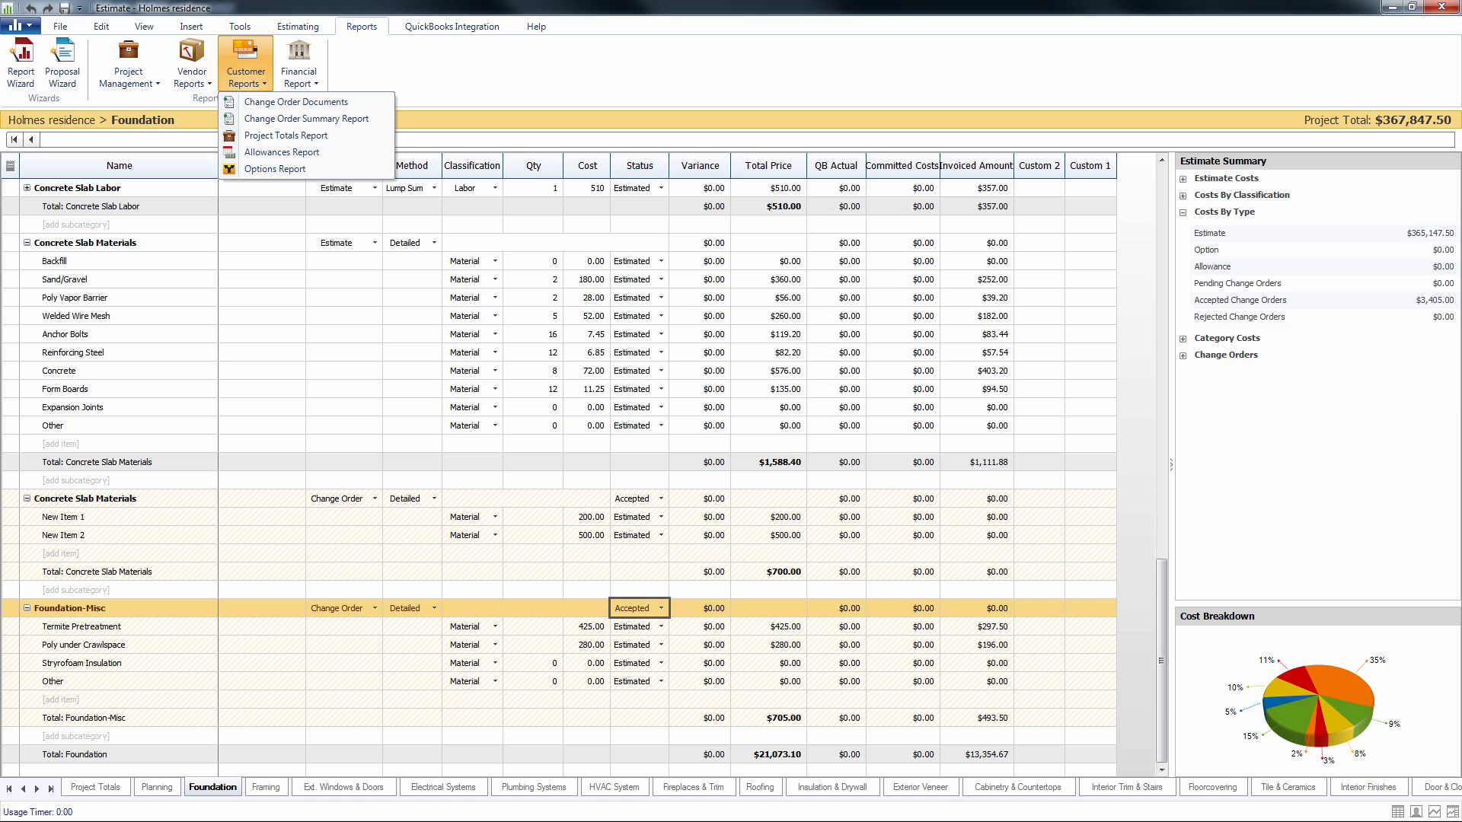
click(779, 286)
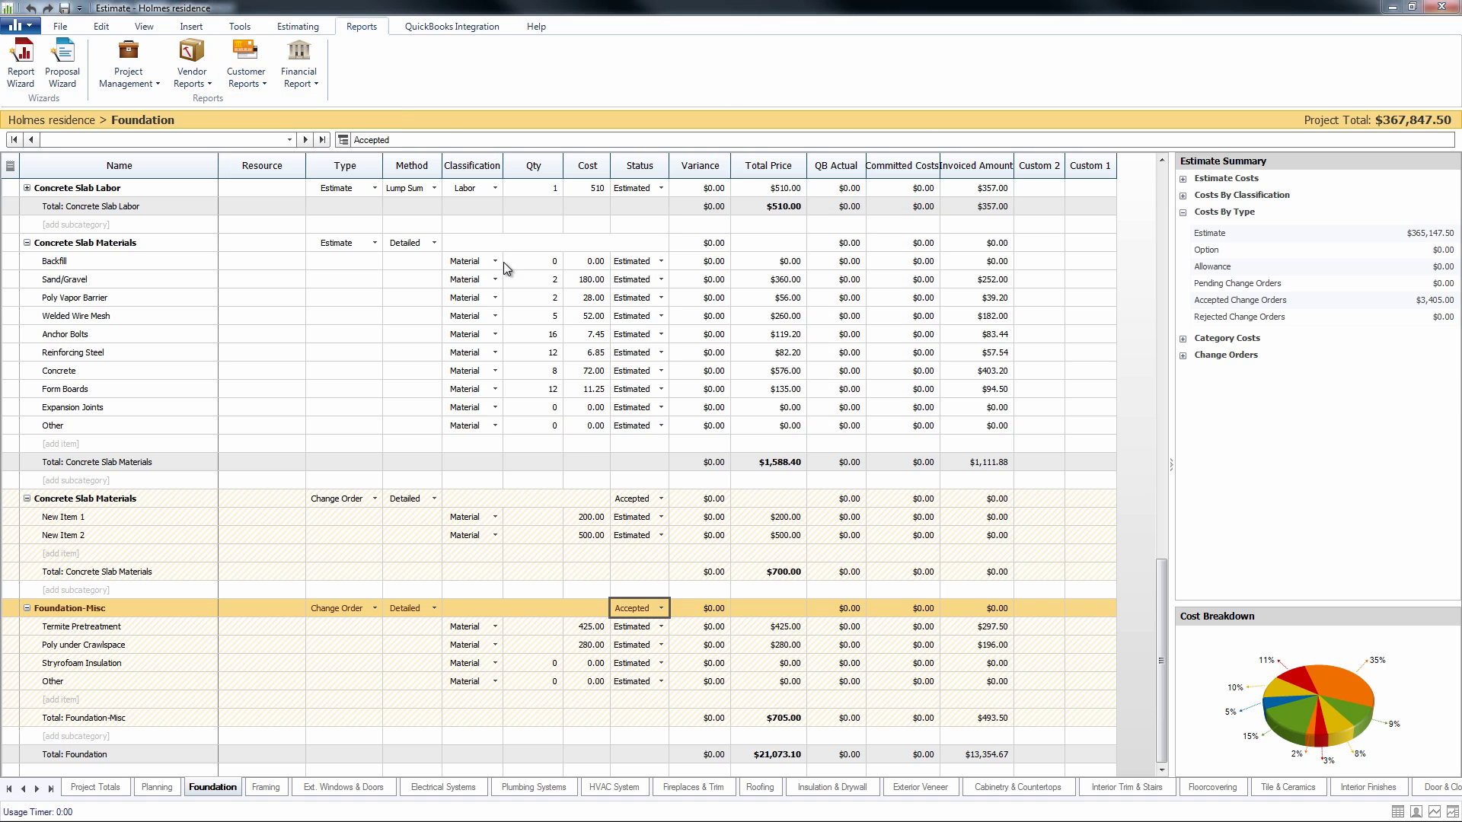